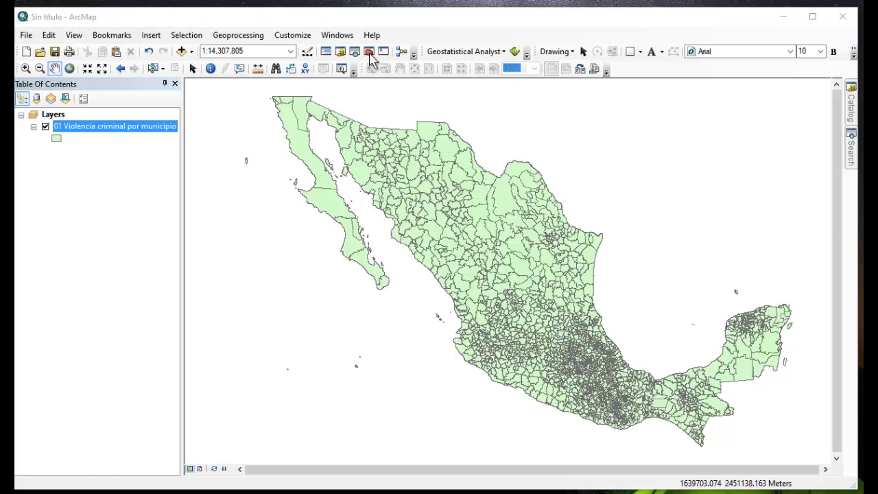
Open ArcToolbox, narrow and move its window until the tool tree is readable, and select Generate Spatial Weights Matrix under Modeling Spatial Relationships.
{"action": "left_click", "coordinate": [368, 52]}
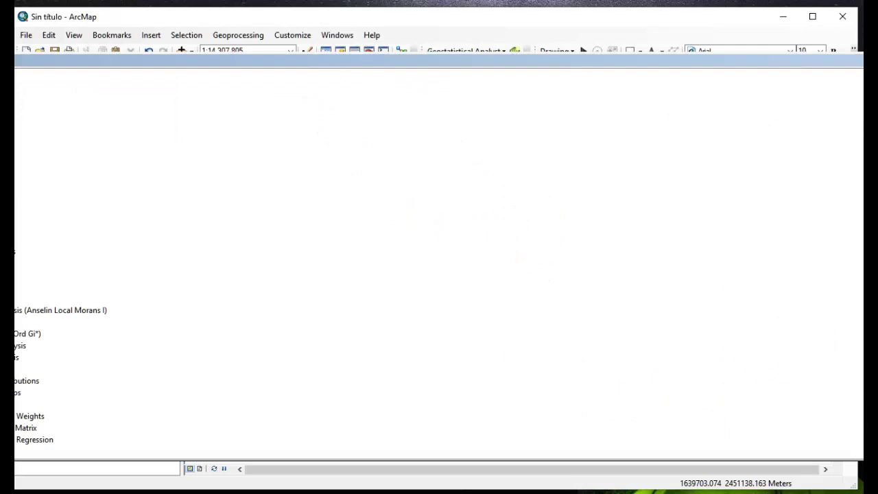
{"action": "left_click_drag", "start_coordinate": [861, 154], "coordinate": [467, 187]}
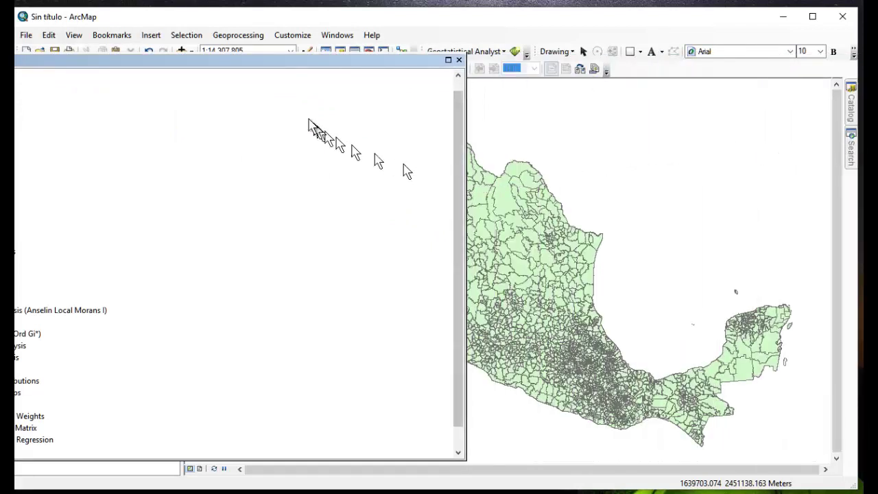
{"action": "left_click_drag", "start_coordinate": [216, 63], "coordinate": [503, 73]}
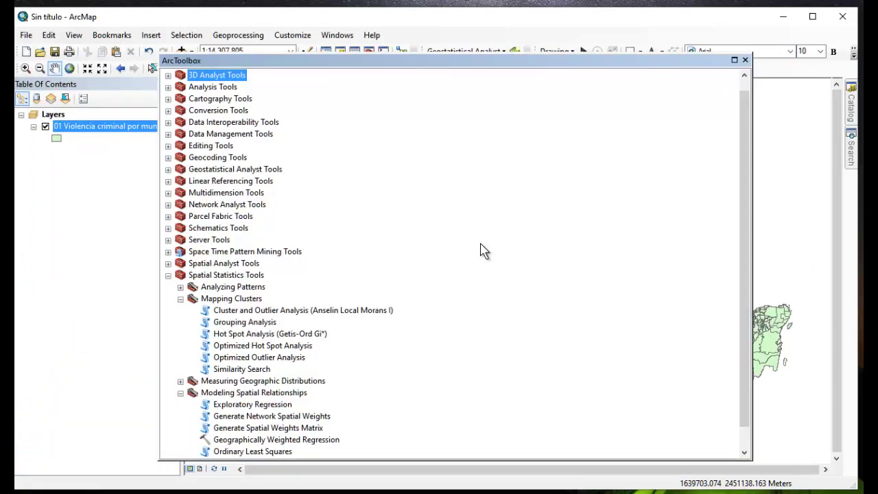
{"action": "scroll", "coordinate": [471, 249], "scroll_direction": "down", "scroll_amount": 1}
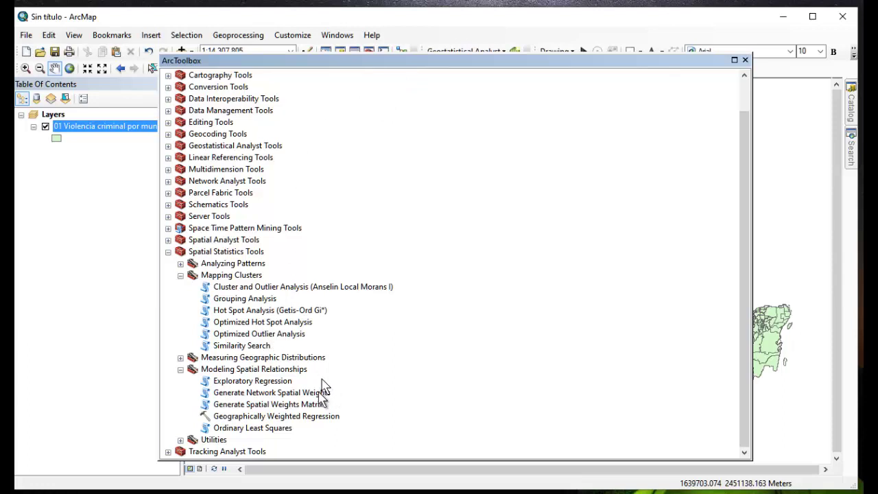
{"action": "left_click", "coordinate": [274, 405]}
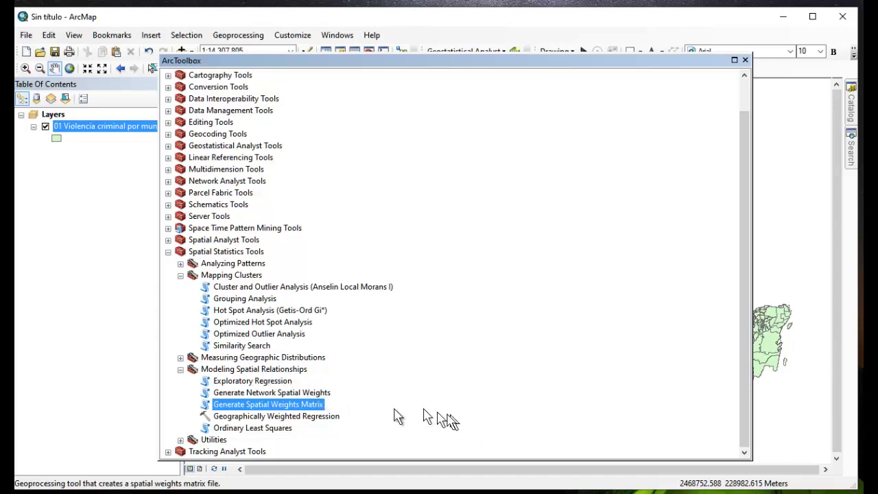
Try setting up Generate Spatial Weights Matrix with 01 Violencia criminal por municipio.shp as the input feature class, and minimize the tool dialog.
{"action": "double_click", "coordinate": [273, 406]}
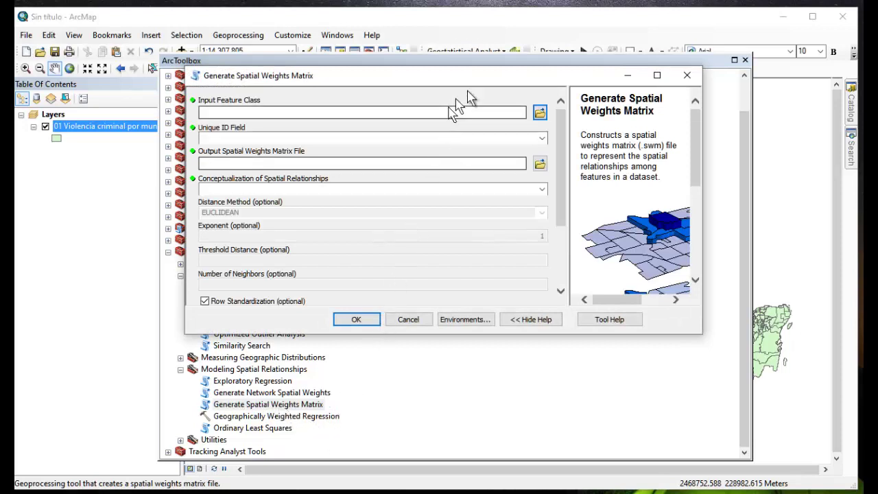
{"action": "left_click", "coordinate": [540, 114]}
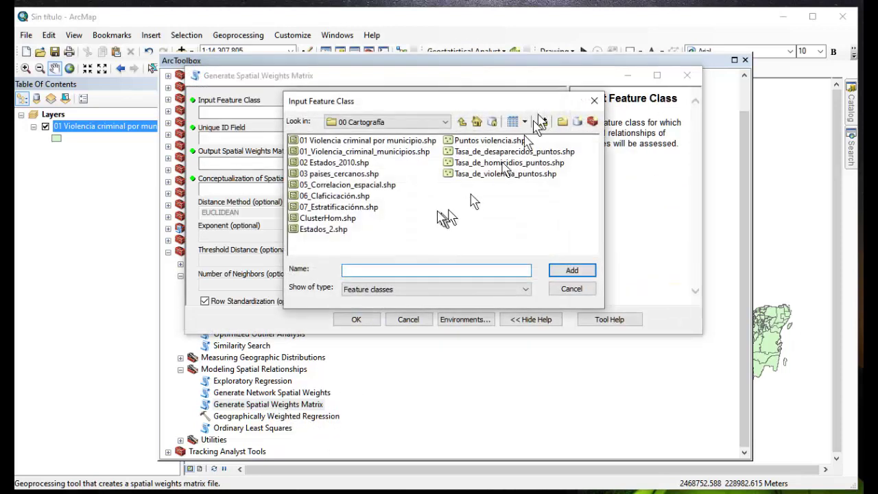
{"action": "left_click", "coordinate": [372, 140]}
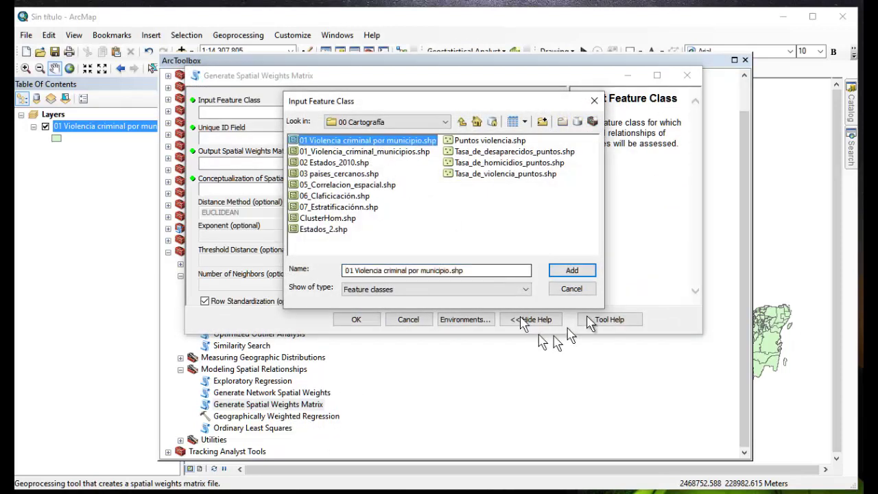
{"action": "left_click", "coordinate": [570, 273]}
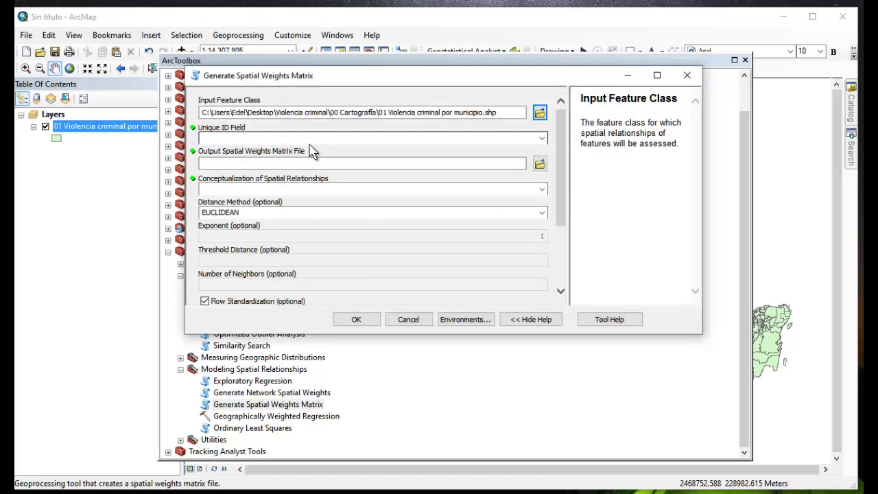
{"action": "left_click", "coordinate": [627, 77]}
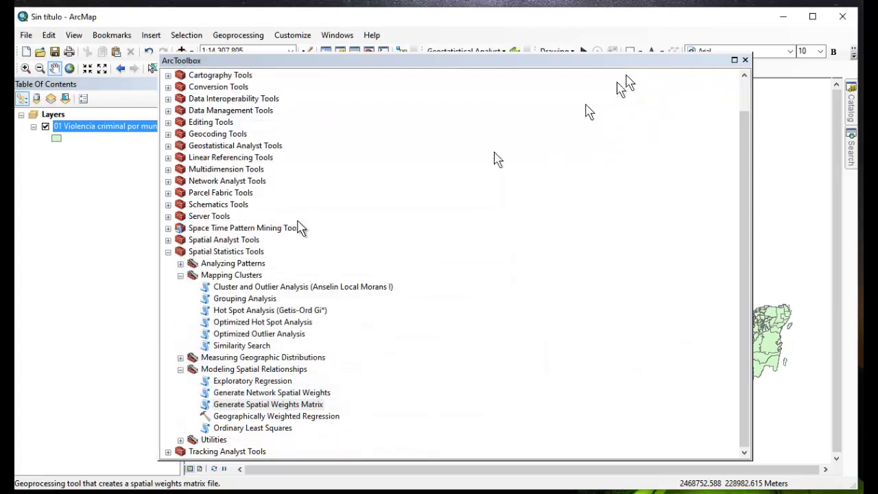
Add a Long Integer field named ID2 to the attribute table of the 01 Violencia criminal por municipio layer.
{"action": "right_click", "coordinate": [105, 130]}
{"action": "left_click", "coordinate": [150, 166]}
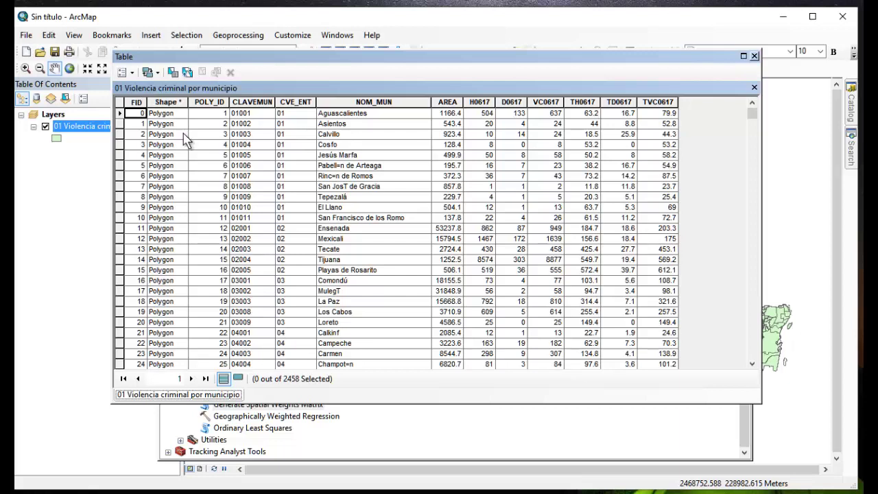
{"action": "left_click", "coordinate": [157, 72]}
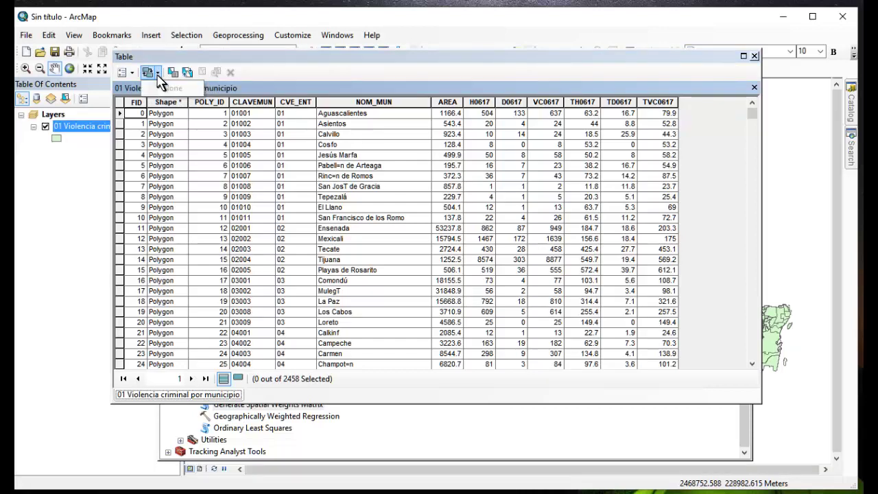
{"action": "left_click", "coordinate": [133, 72]}
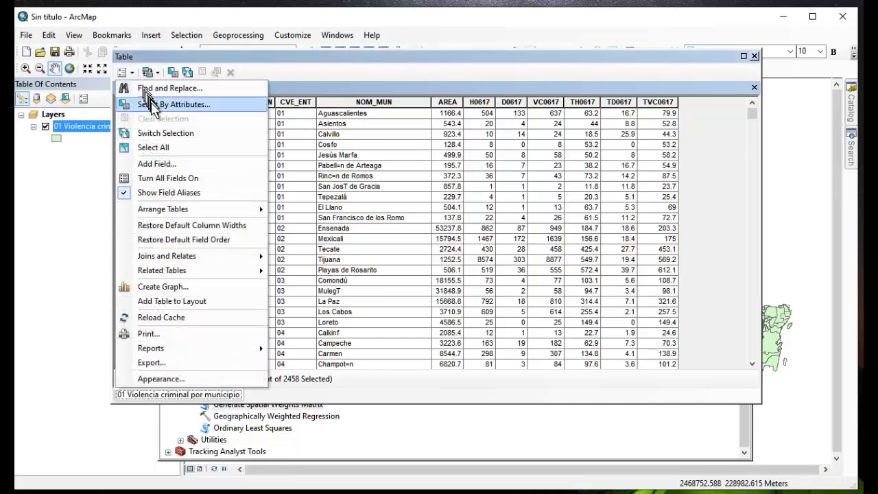
{"action": "left_click", "coordinate": [192, 165]}
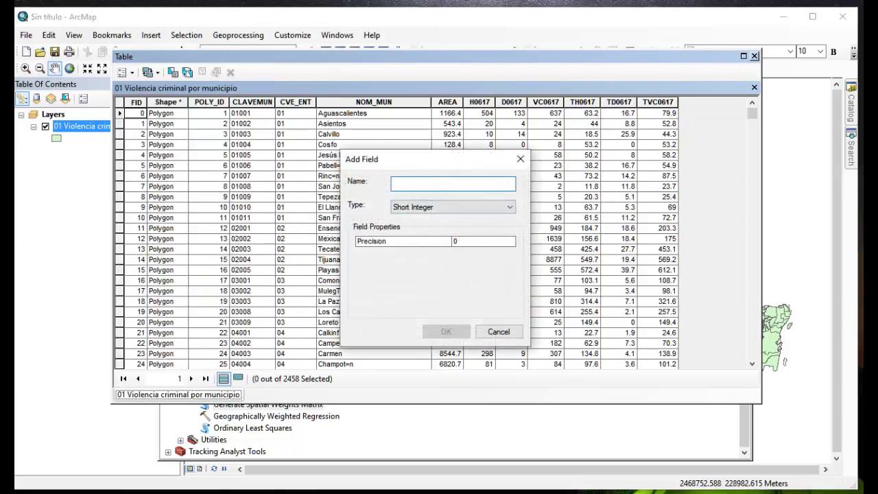
{"action": "type", "text": "ID"}
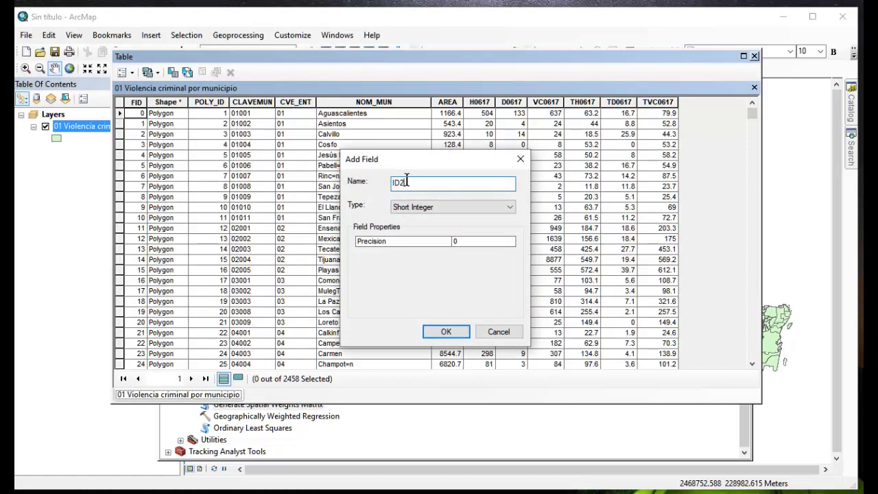
{"action": "type", "text": "2"}
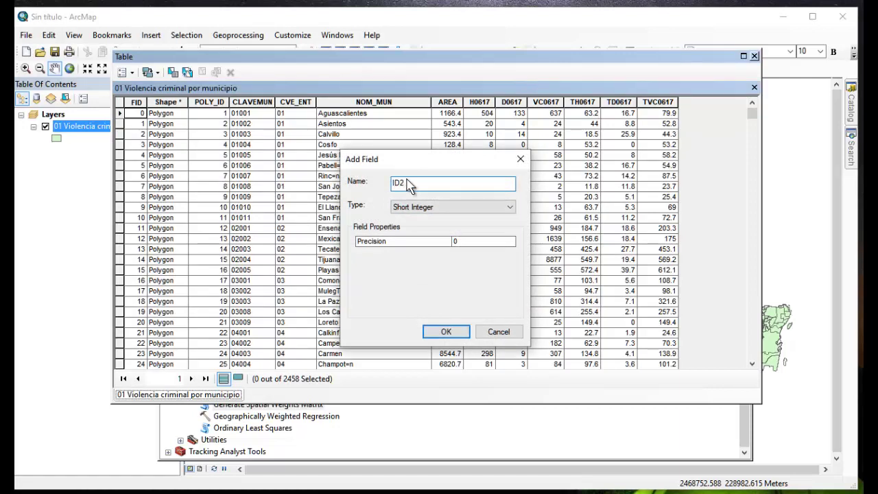
{"action": "left_click", "coordinate": [460, 209]}
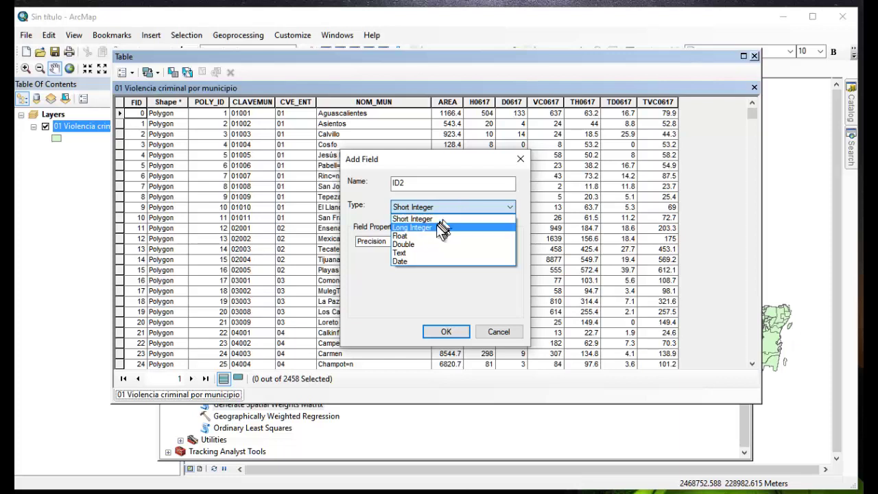
{"action": "left_click", "coordinate": [443, 228]}
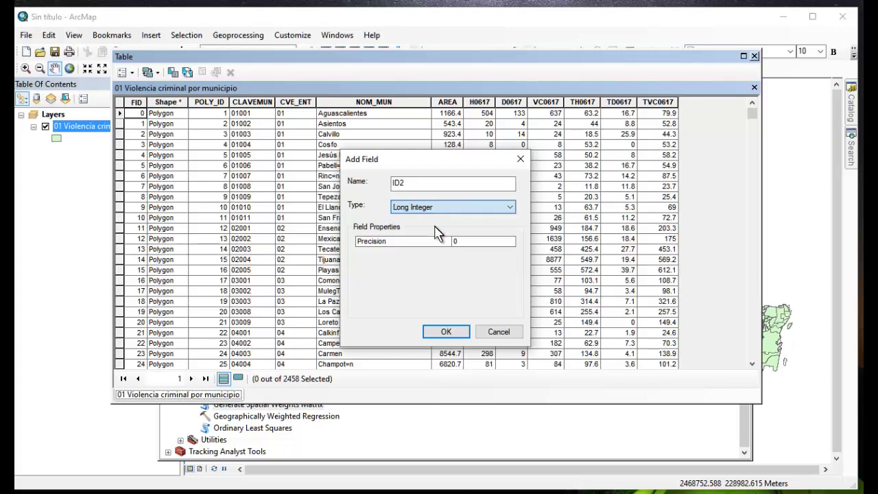
{"action": "left_click", "coordinate": [456, 331]}
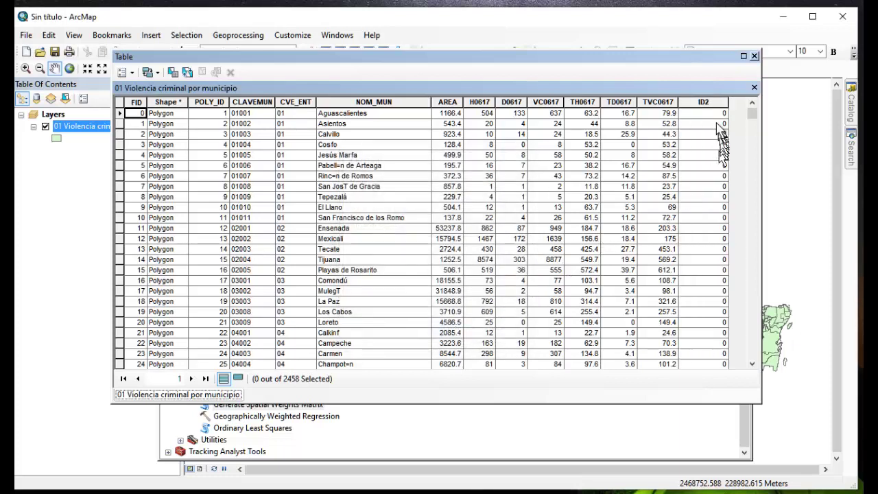
Calculate the ID2 field as [FID] with the Field Calculator outside an edit session, and close the attribute table.
{"action": "right_click", "coordinate": [706, 102]}
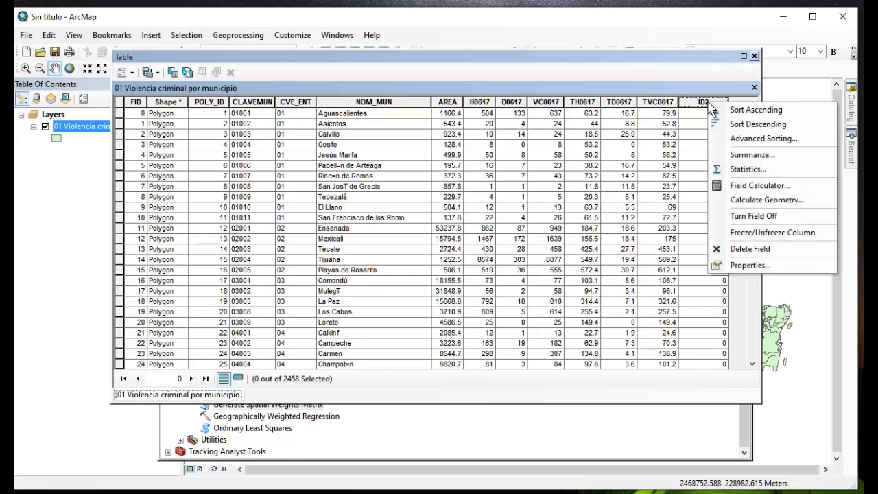
{"action": "left_click", "coordinate": [760, 185]}
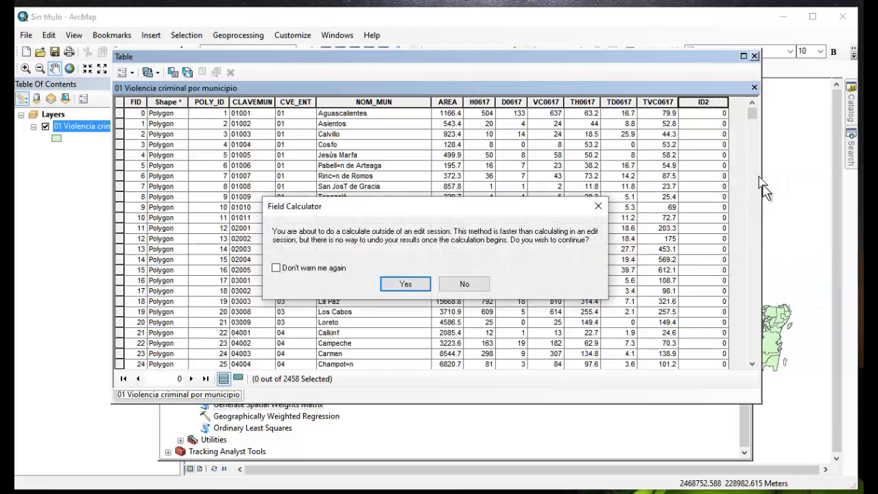
{"action": "left_click", "coordinate": [403, 284]}
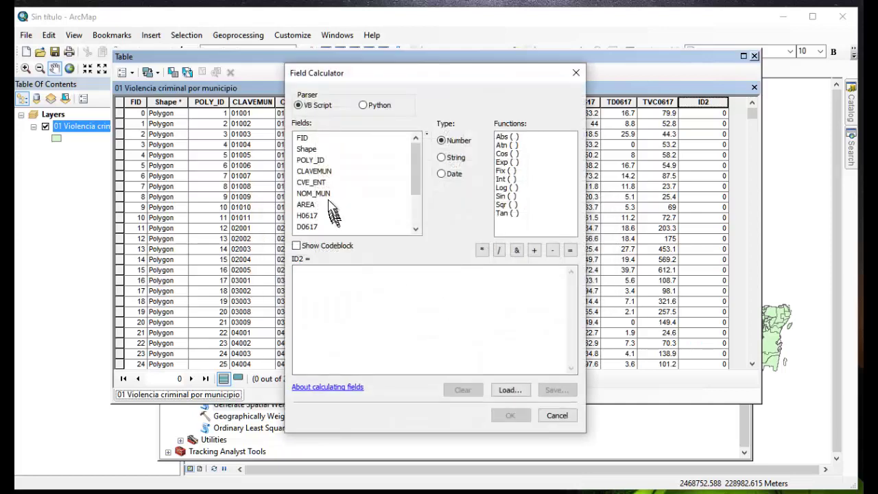
{"action": "left_click", "coordinate": [303, 140]}
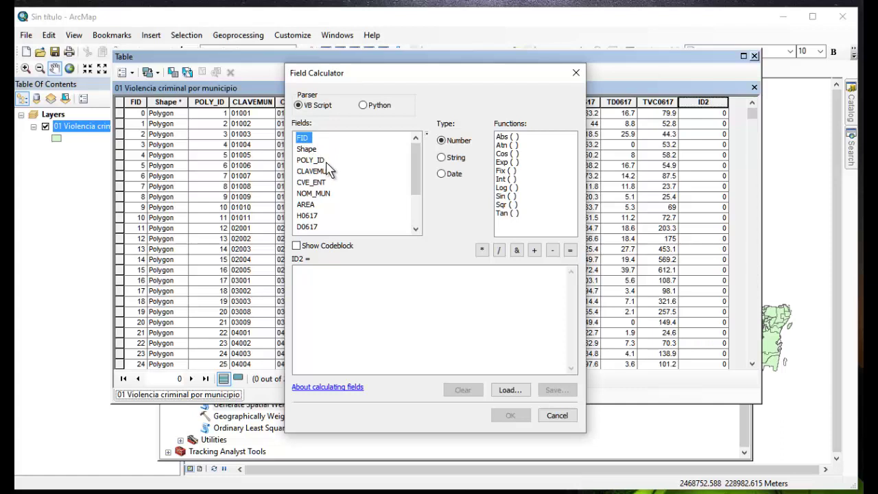
{"action": "scroll", "coordinate": [333, 168], "scroll_direction": "down", "scroll_amount": 2}
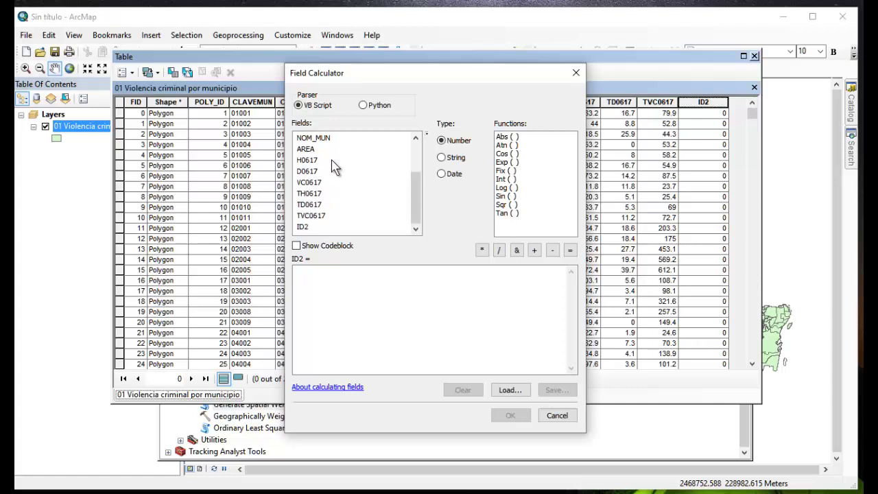
{"action": "scroll", "coordinate": [335, 167], "scroll_direction": "up", "scroll_amount": 2}
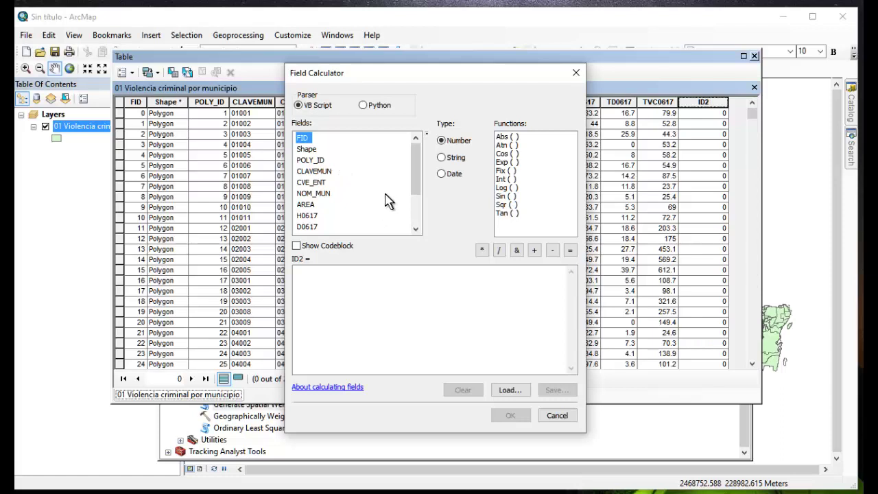
{"action": "double_click", "coordinate": [302, 138]}
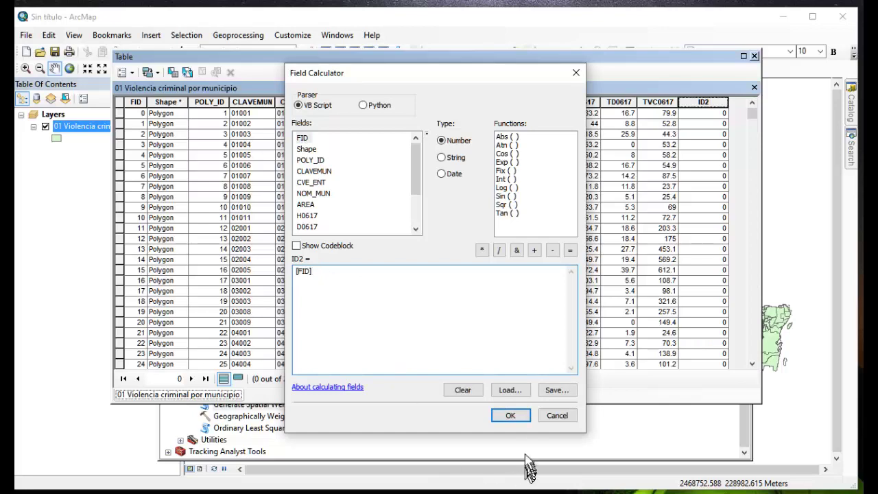
{"action": "left_click", "coordinate": [510, 416]}
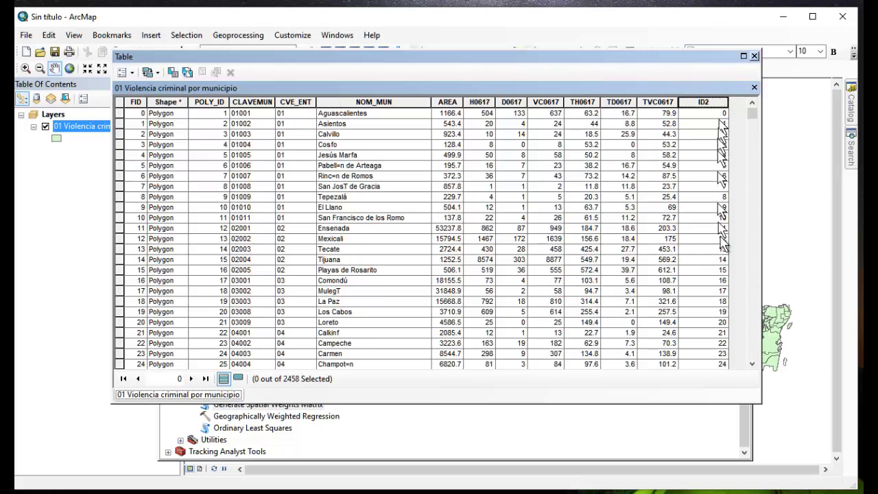
{"action": "left_click", "coordinate": [754, 56]}
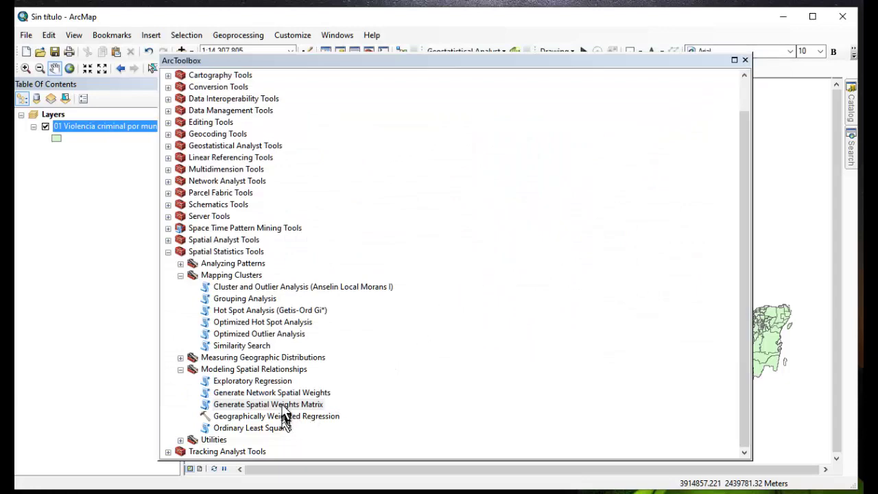
Start Generate Spatial Weights Matrix with 01 Violencia criminal por municipio.shp as the input feature class and ID2 as the unique ID field.
{"action": "double_click", "coordinate": [287, 406]}
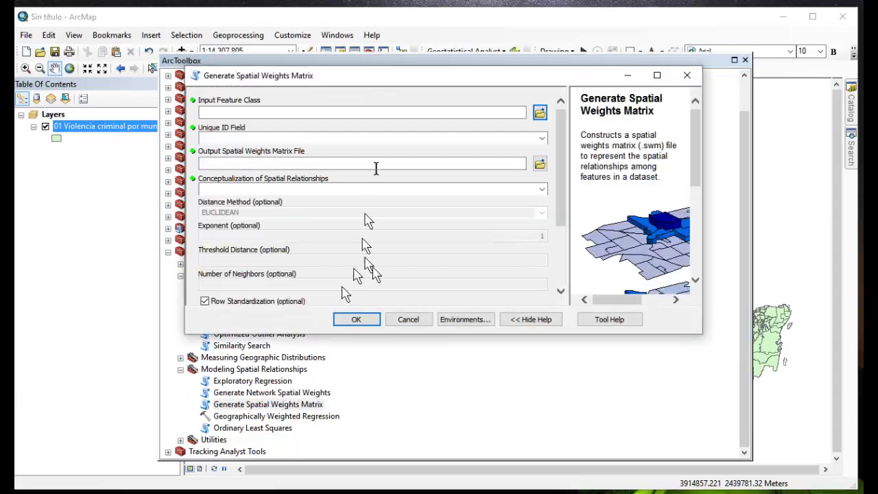
{"action": "left_click", "coordinate": [540, 112]}
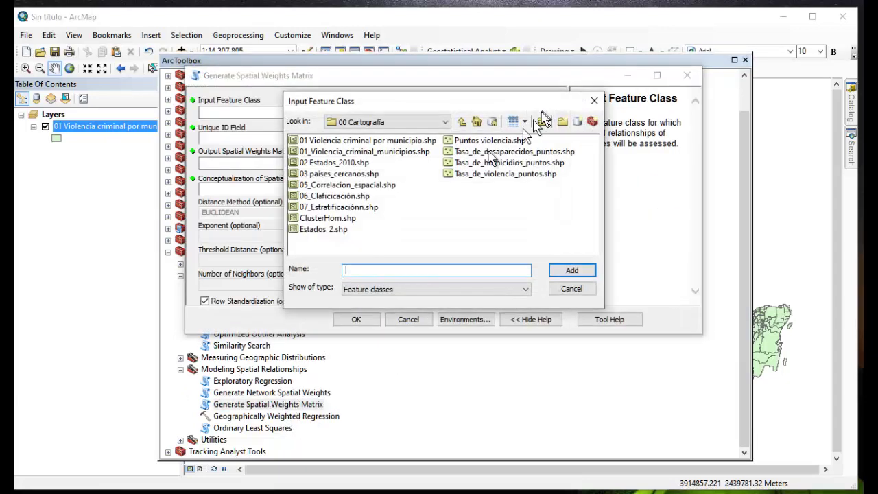
{"action": "left_click", "coordinate": [387, 142]}
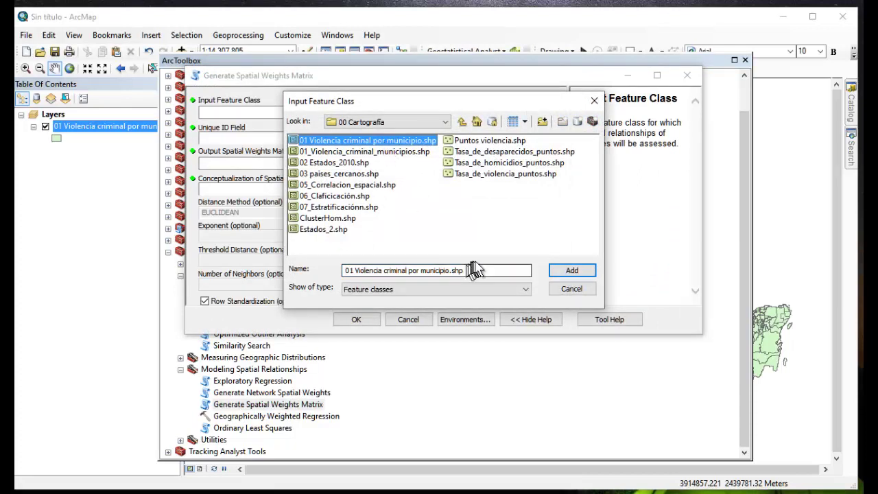
{"action": "left_click", "coordinate": [572, 272]}
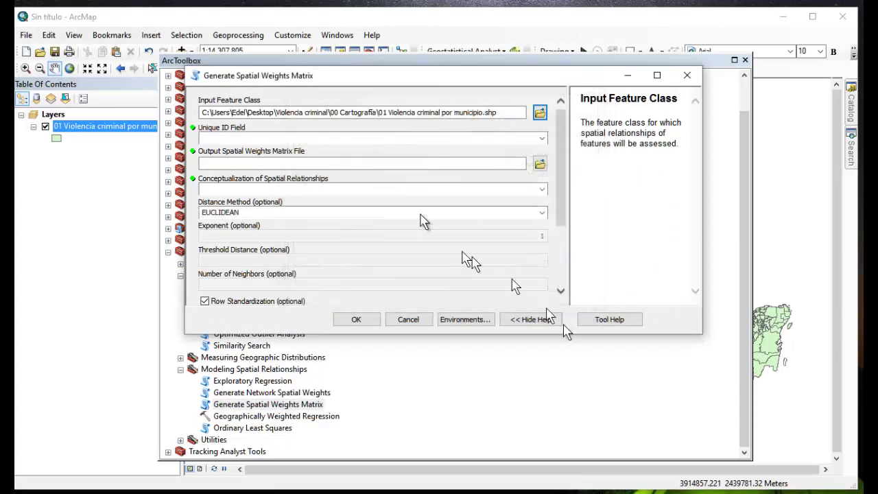
{"action": "left_click", "coordinate": [542, 141]}
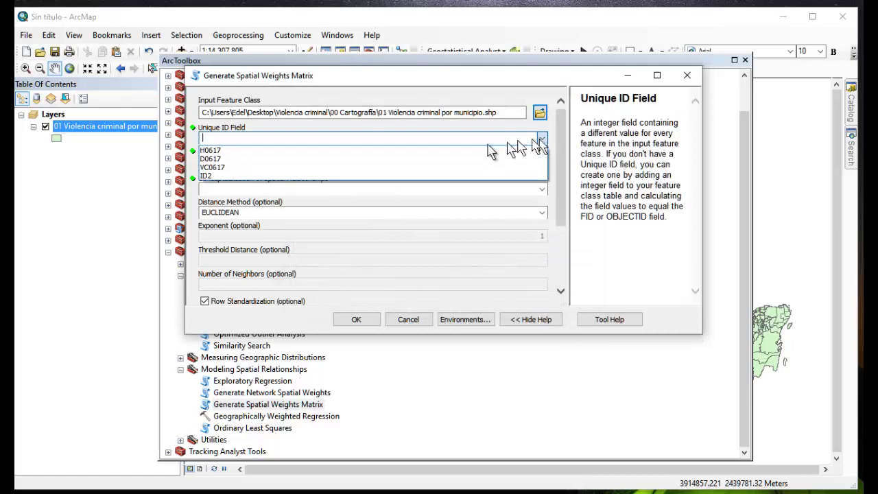
{"action": "left_click", "coordinate": [206, 177]}
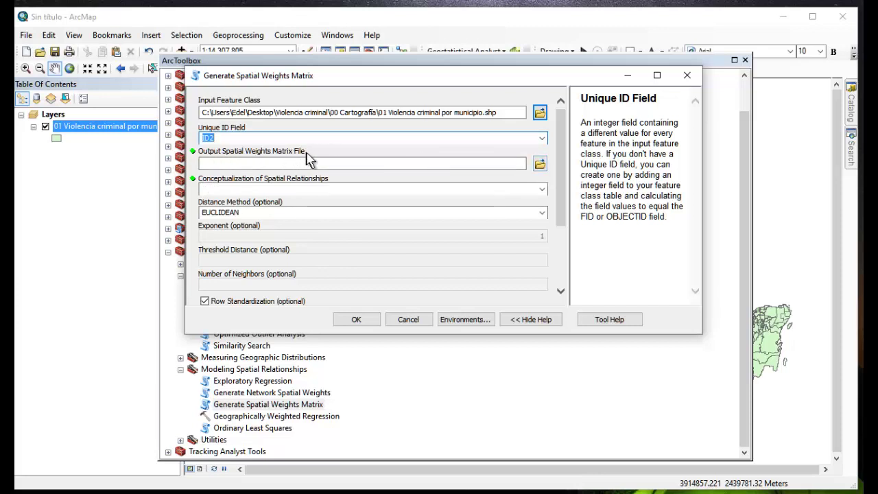
Set the output weights matrix file to TH.swm in 00 Cartografía with INVERSE_DISTANCE spatial relationships, and run Generate Spatial Weights Matrix.
{"action": "left_click", "coordinate": [540, 165]}
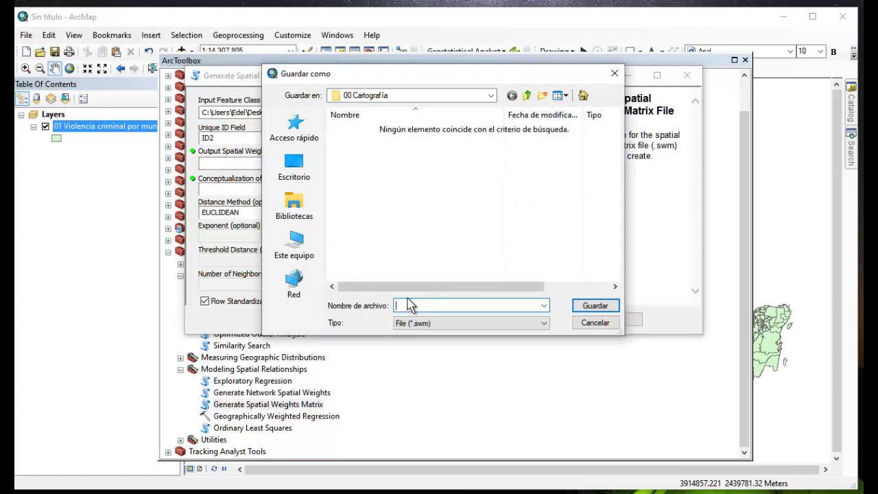
{"action": "type", "text": "TH"}
{"action": "left_click", "coordinate": [591, 307]}
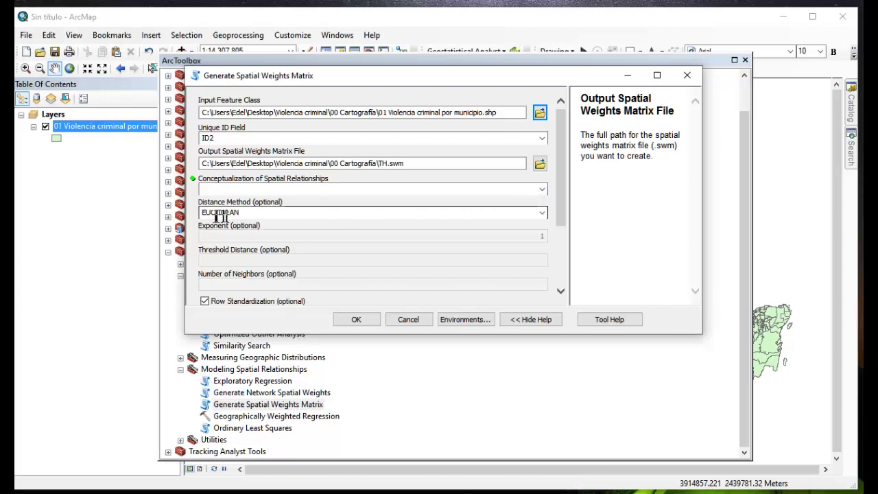
{"action": "left_click", "coordinate": [542, 189]}
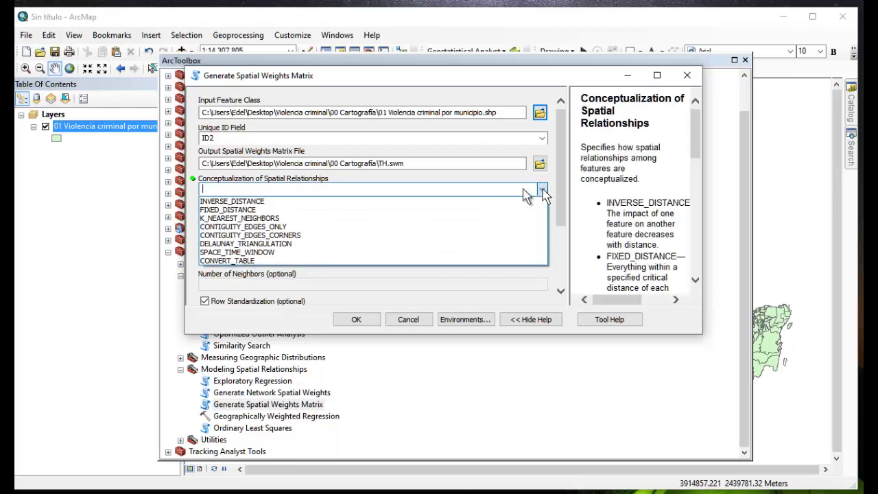
{"action": "left_click", "coordinate": [257, 202]}
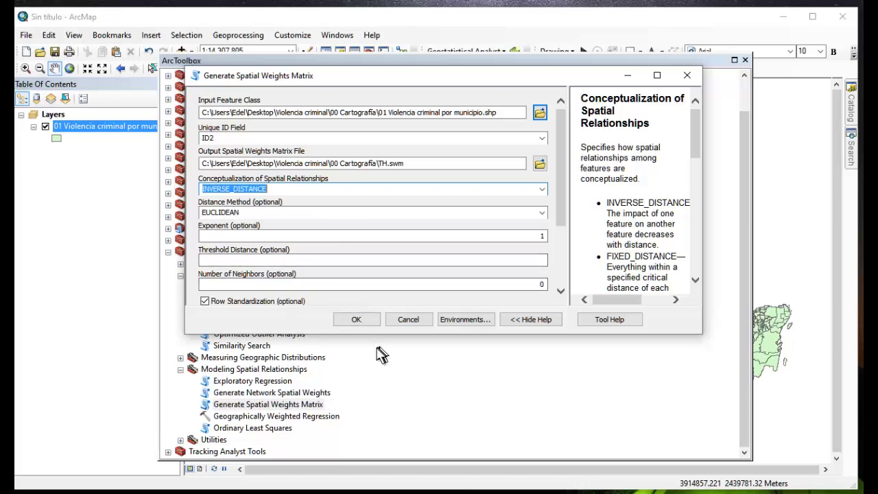
{"action": "left_click", "coordinate": [357, 321]}
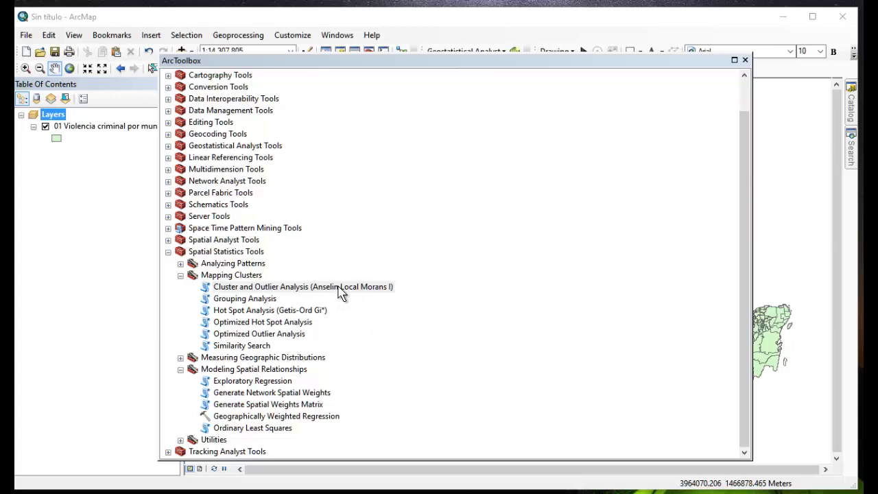
Set up Cluster and Outlier Analysis on 01 Violencia criminal por municipio with input field TH0617 and output ClustersHomicidios0617.shp in 00 Cartografía.
{"action": "left_click_drag", "start_coordinate": [341, 291], "coordinate": [260, 285]}
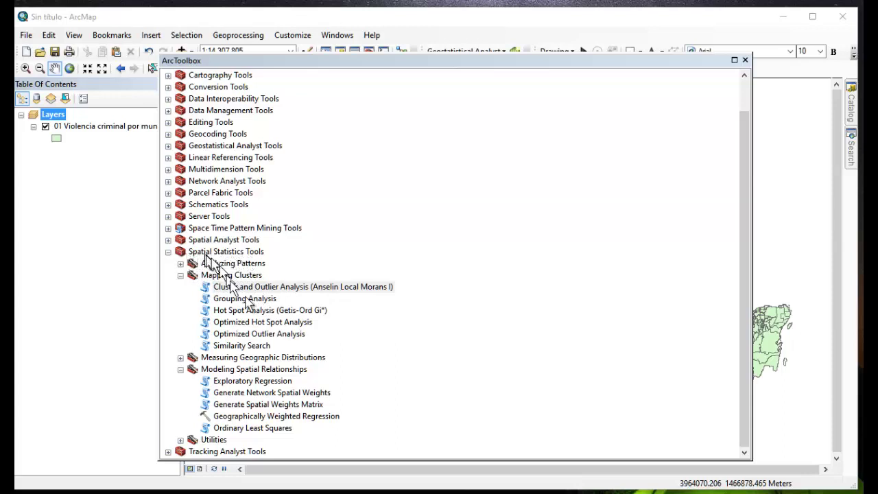
{"action": "double_click", "coordinate": [309, 288]}
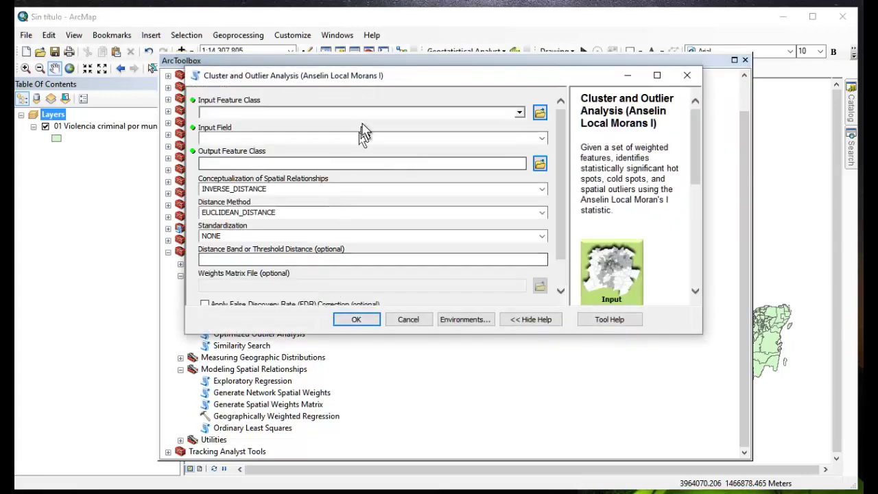
{"action": "left_click", "coordinate": [520, 113]}
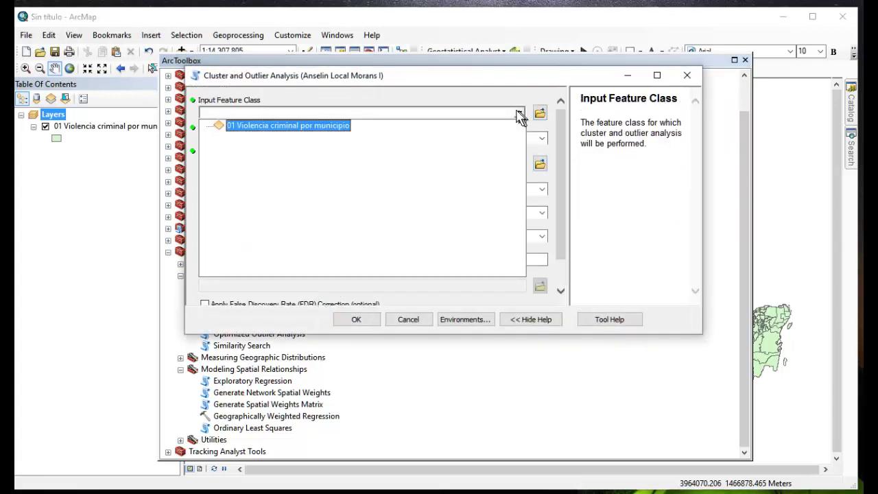
{"action": "left_click", "coordinate": [300, 130]}
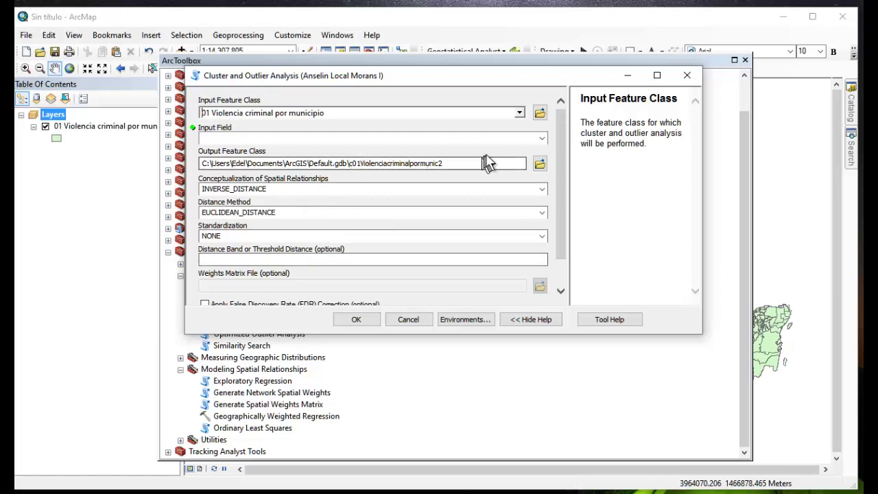
{"action": "left_click", "coordinate": [542, 139]}
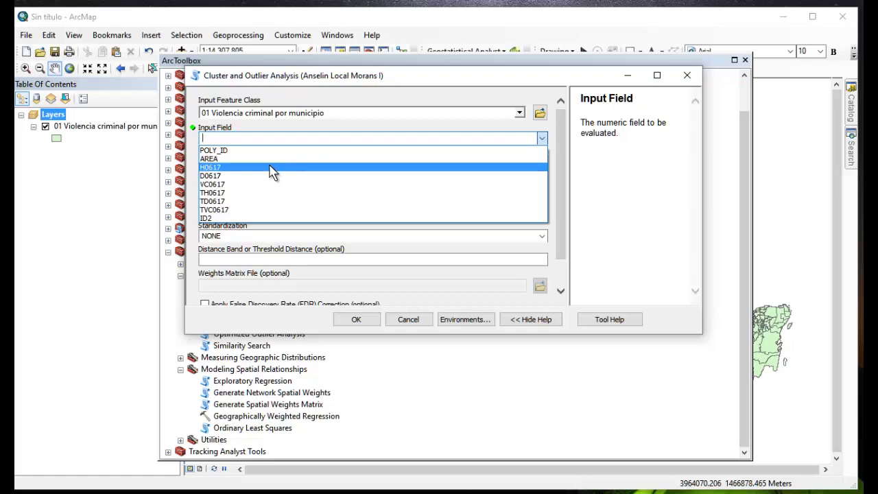
{"action": "left_click", "coordinate": [237, 193]}
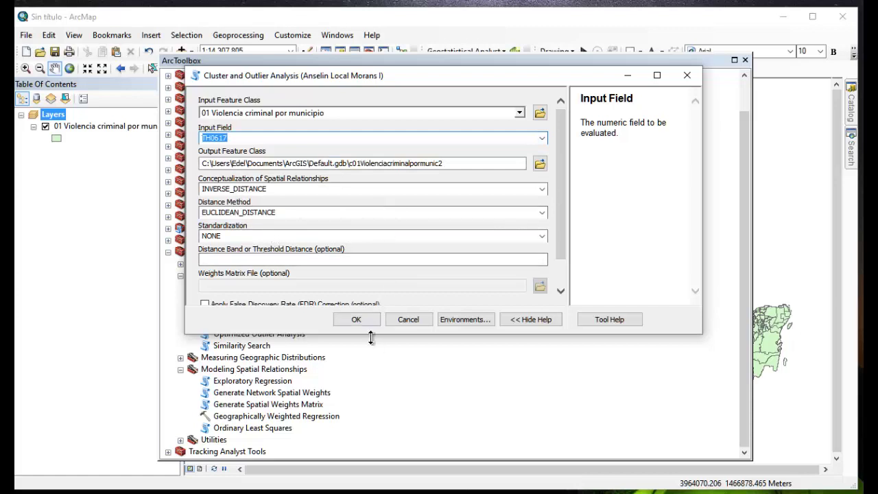
{"action": "left_click", "coordinate": [540, 166]}
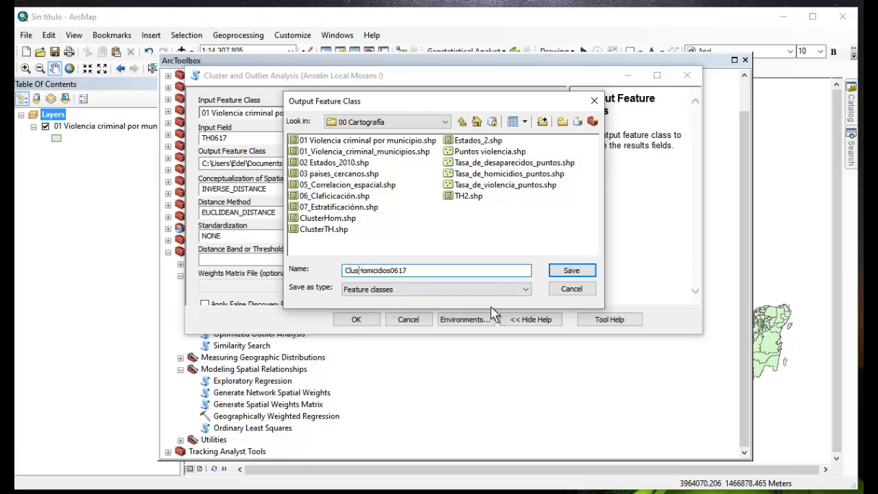
{"action": "left_click", "coordinate": [561, 273]}
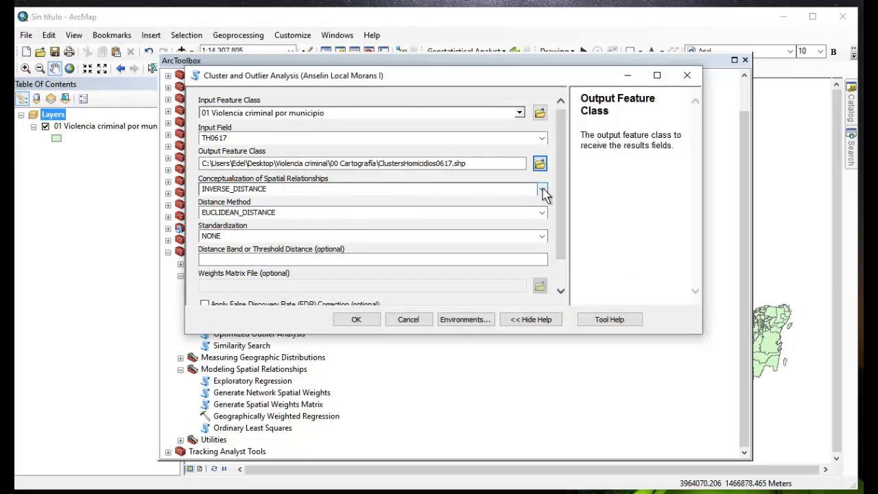
Use GET_SPATIAL_WEIGHTS_FROM_FILE with TH.swm as the weights matrix file, run the cluster analysis, and close ArcToolbox.
{"action": "left_click", "coordinate": [542, 192]}
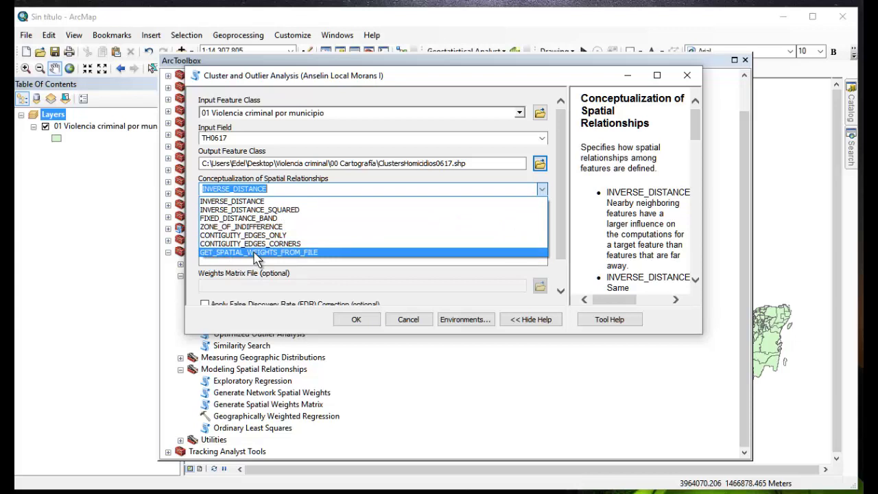
{"action": "left_click", "coordinate": [257, 252]}
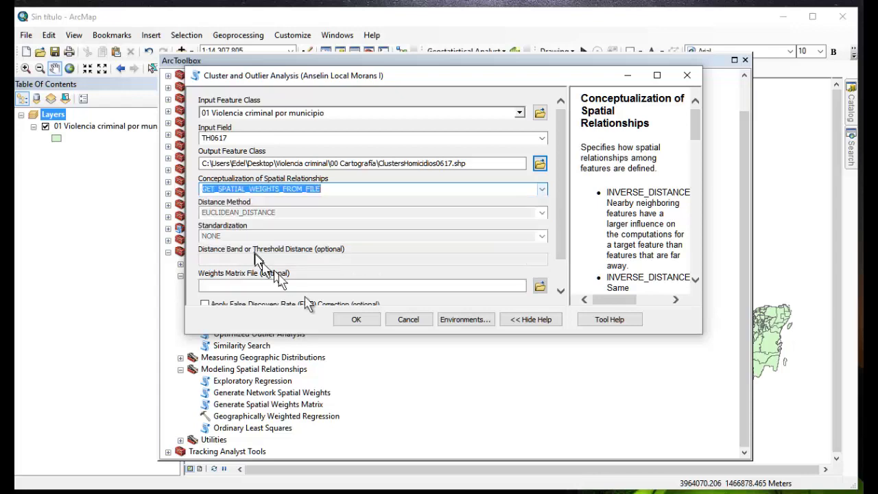
{"action": "left_click", "coordinate": [540, 285]}
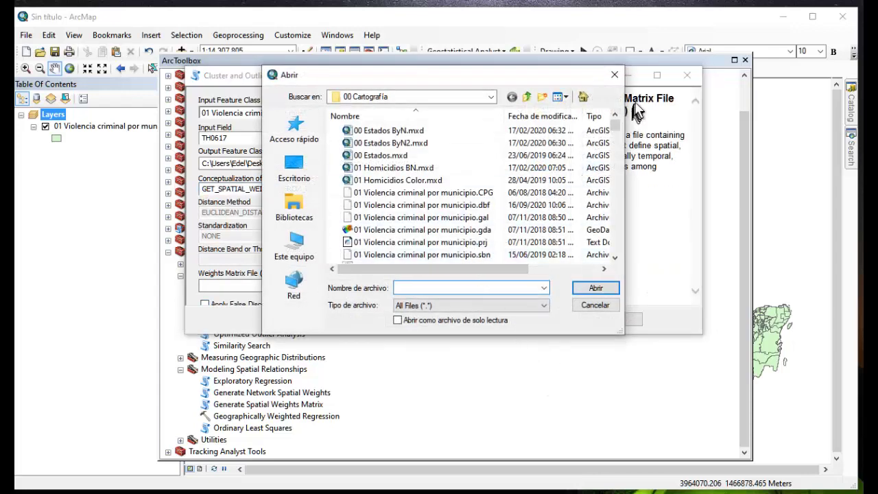
{"action": "left_click_drag", "start_coordinate": [616, 125], "coordinate": [612, 249]}
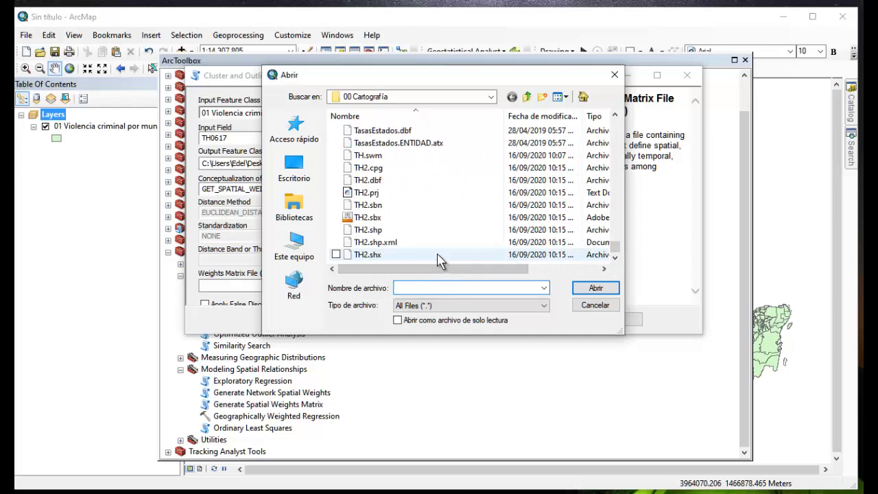
{"action": "left_click", "coordinate": [374, 156]}
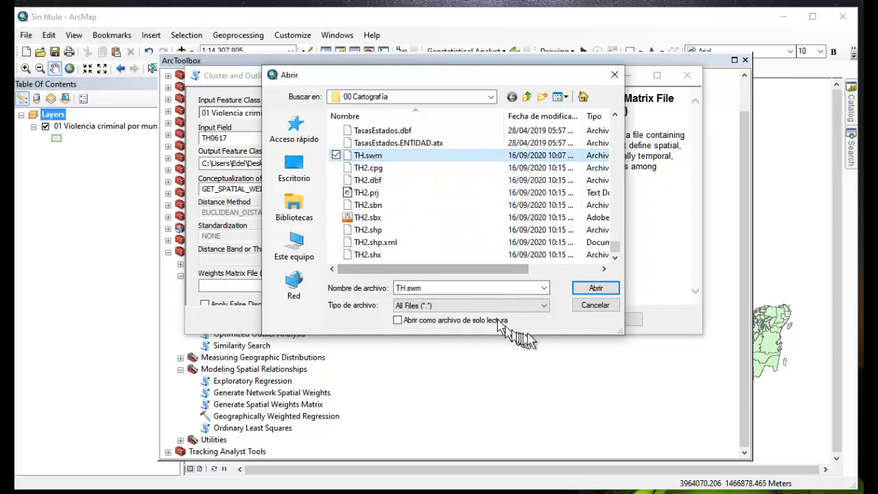
{"action": "left_click", "coordinate": [591, 288]}
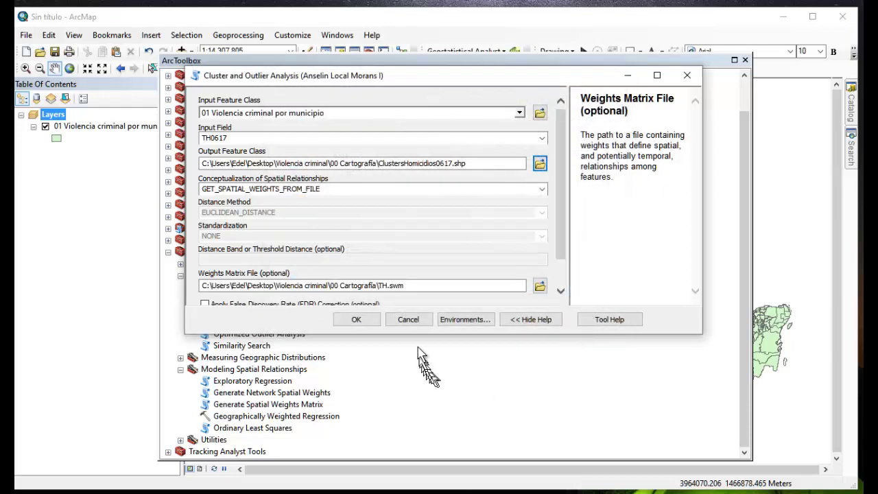
{"action": "left_click", "coordinate": [361, 323]}
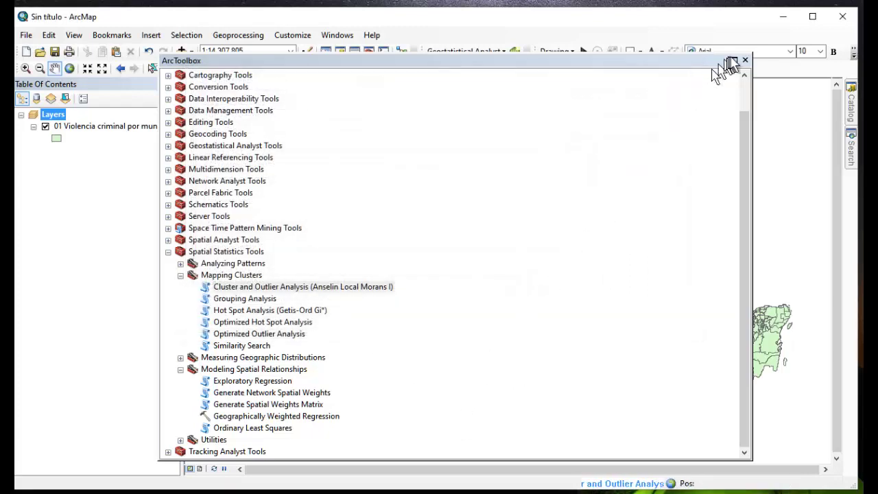
{"action": "left_click", "coordinate": [744, 60]}
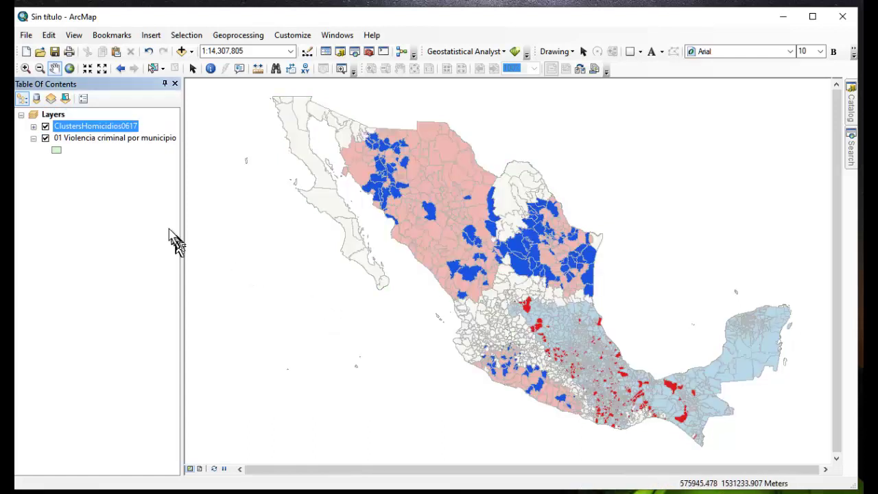
Expand the ClustersHomicidios0617 legend and set the High-High Cluster symbol's fill color to bright red.
{"action": "left_click", "coordinate": [33, 127]}
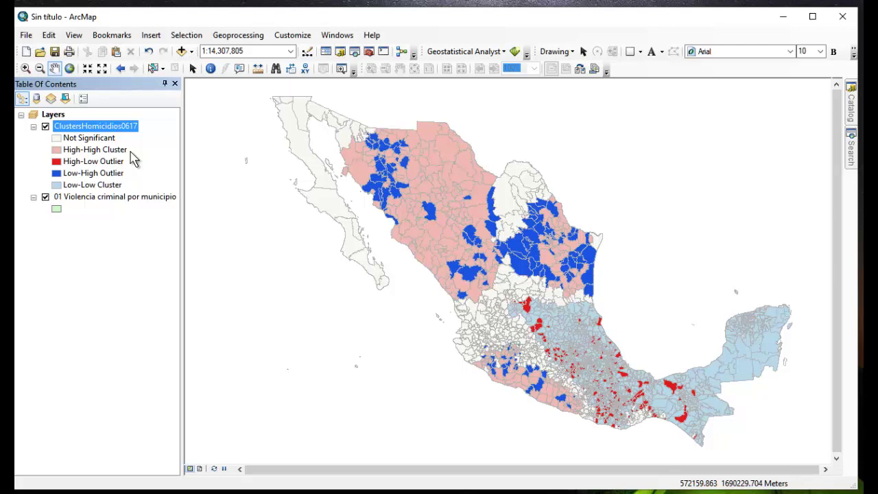
{"action": "double_click", "coordinate": [58, 150]}
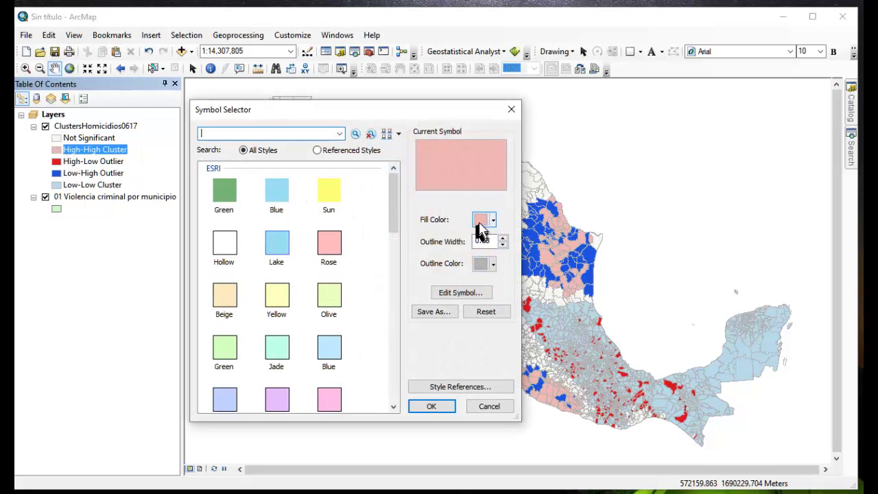
{"action": "left_click", "coordinate": [481, 219]}
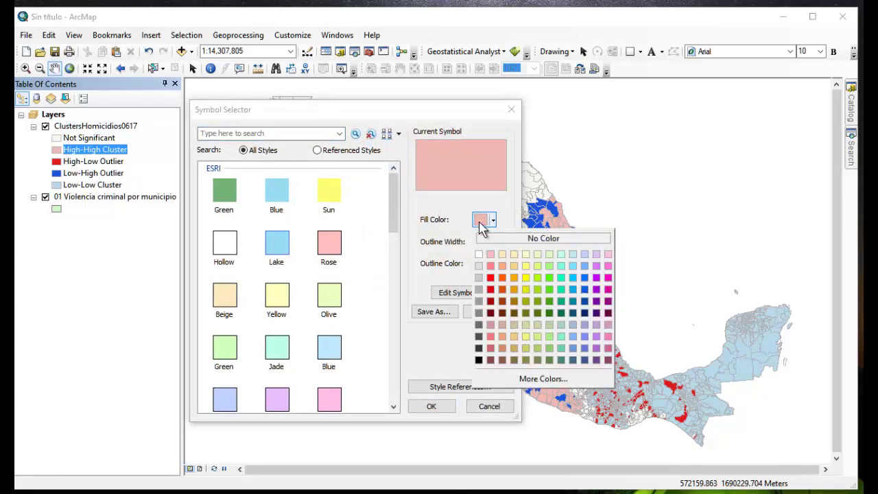
{"action": "left_click", "coordinate": [491, 278]}
{"action": "left_click", "coordinate": [431, 406]}
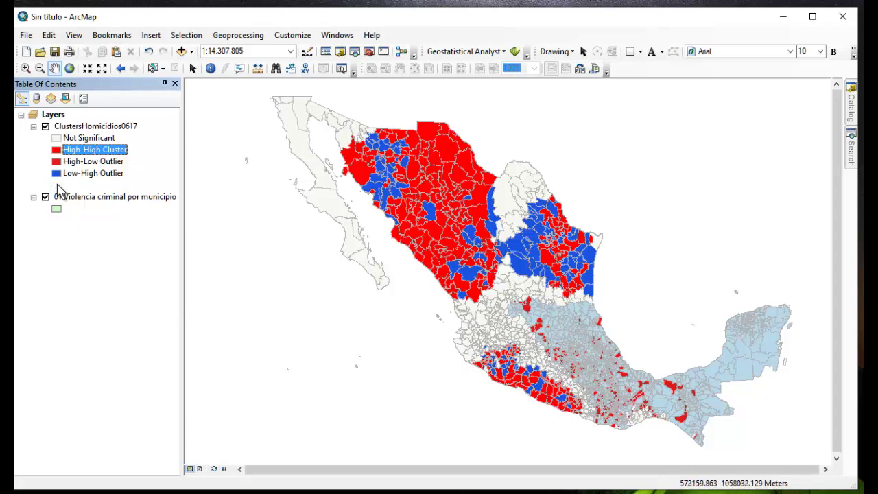
Set the fill color of the Low-Low Cluster symbol in ClustersHomicidios0617 to strong blue.
{"action": "double_click", "coordinate": [57, 185]}
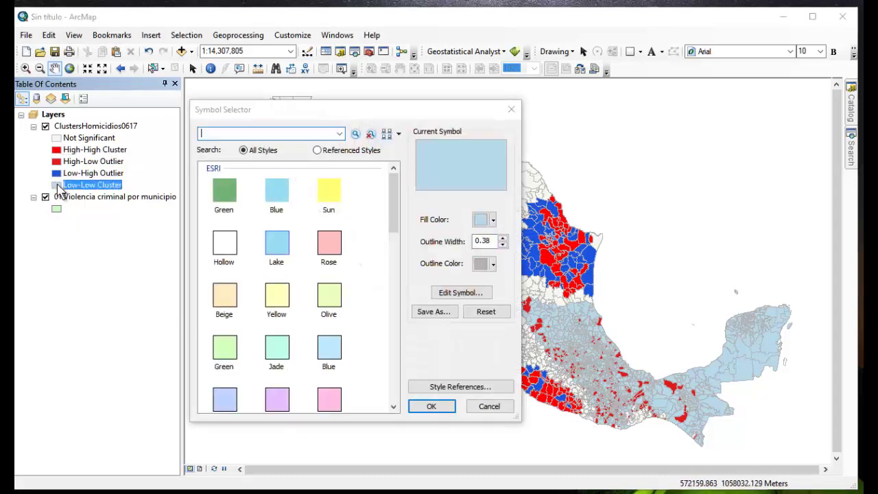
{"action": "left_click", "coordinate": [485, 224]}
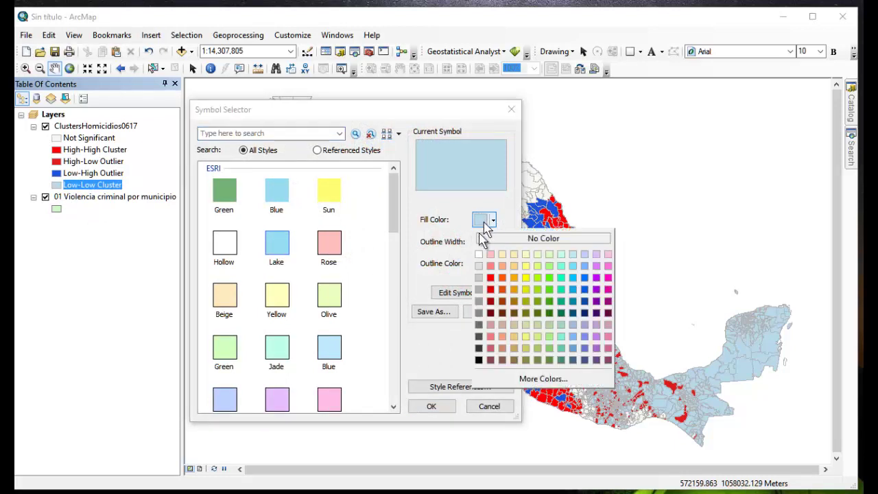
{"action": "left_click", "coordinate": [588, 297]}
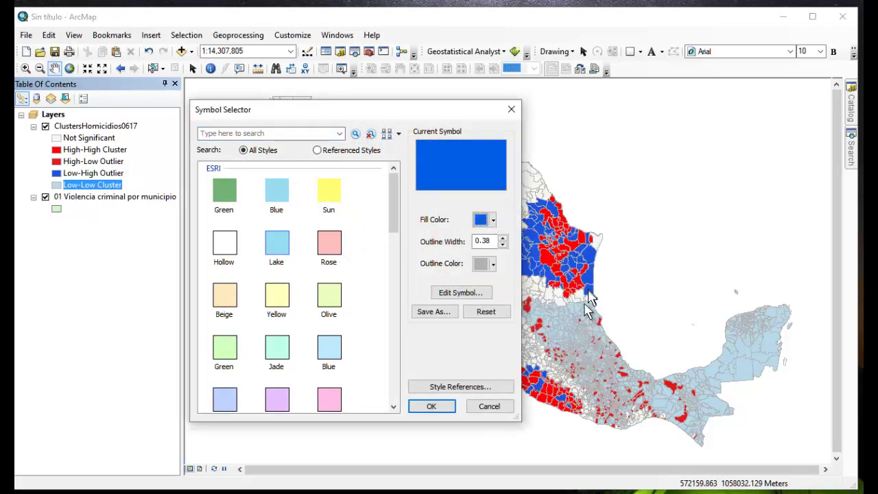
{"action": "left_click", "coordinate": [434, 405]}
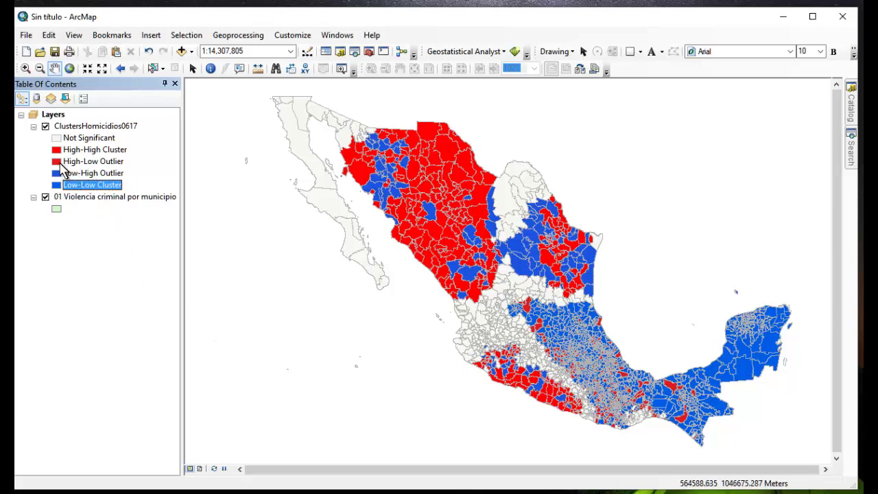
Set the fill color of the High-Low Outlier symbol in ClustersHomicidios0617 to light orange.
{"action": "left_click", "coordinate": [57, 162]}
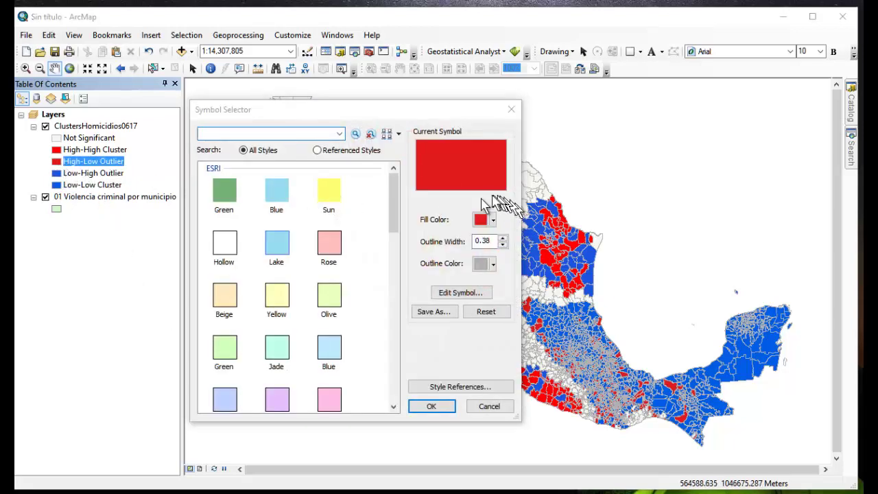
{"action": "left_click", "coordinate": [482, 221]}
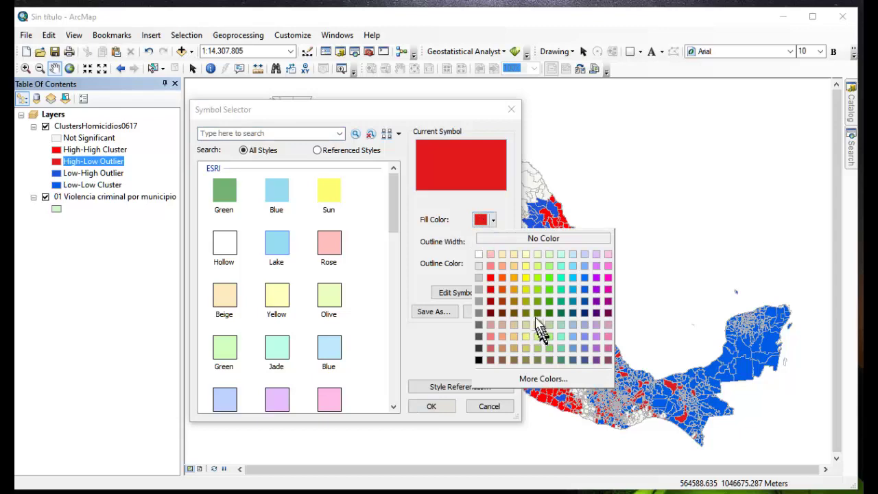
{"action": "left_click", "coordinate": [516, 267]}
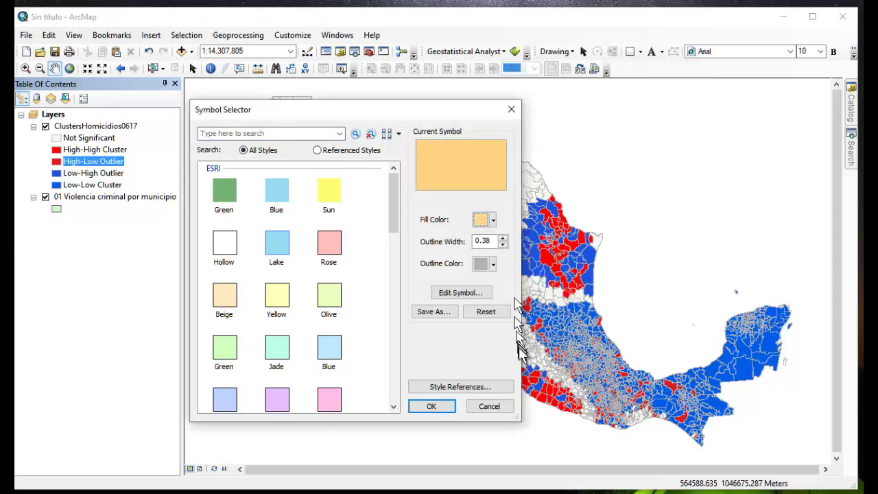
{"action": "left_click", "coordinate": [432, 407]}
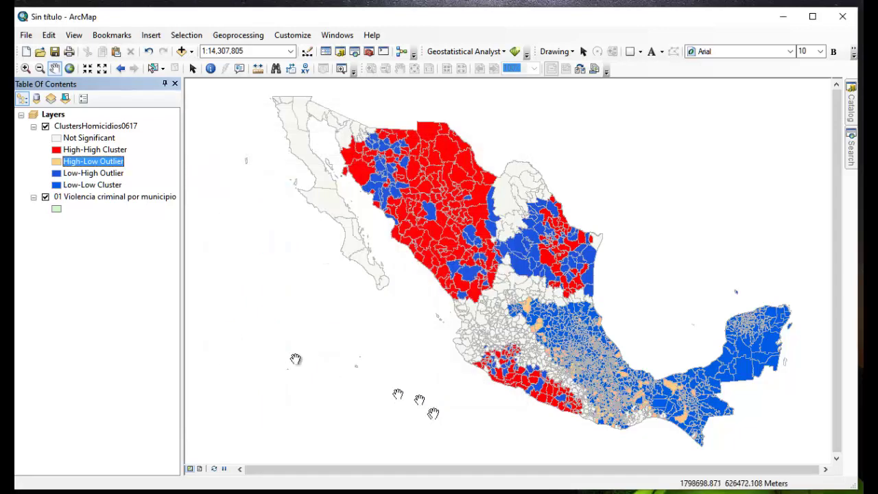
Give the Low-High Outlier symbol in ClustersHomicidios0617 a light purple fill and set its outline to No Color.
{"action": "left_click", "coordinate": [57, 173]}
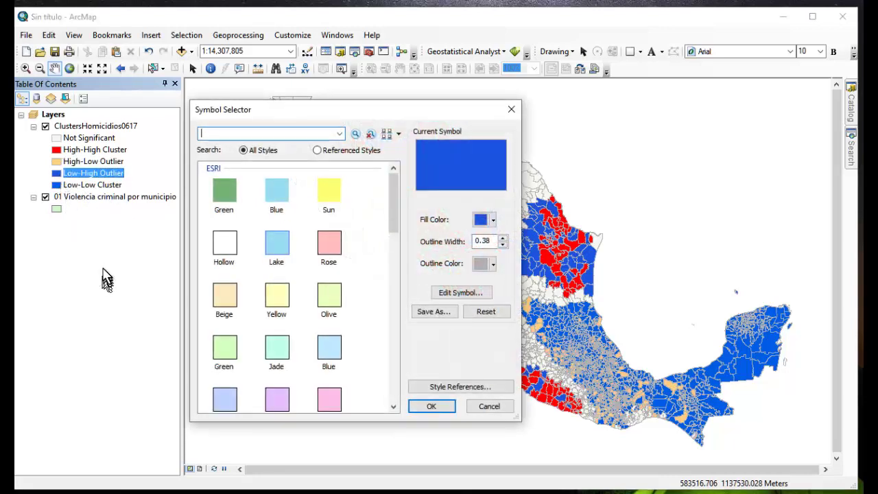
{"action": "left_click", "coordinate": [482, 220]}
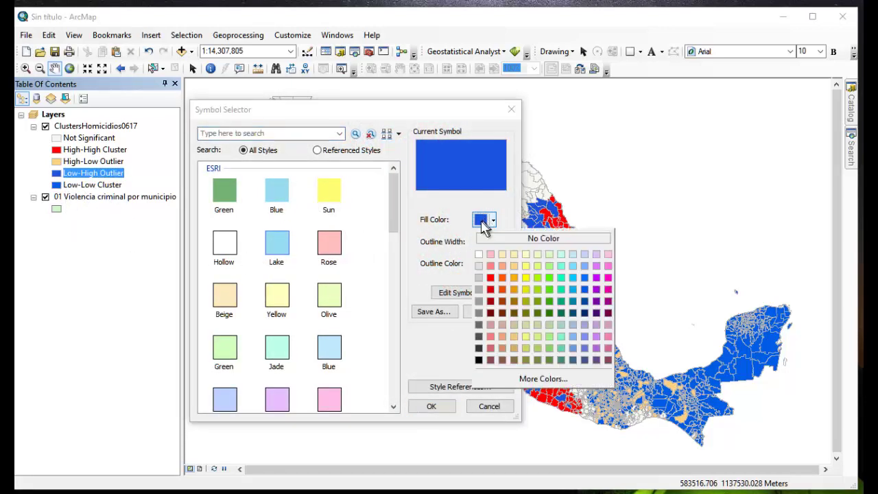
{"action": "left_click", "coordinate": [596, 266]}
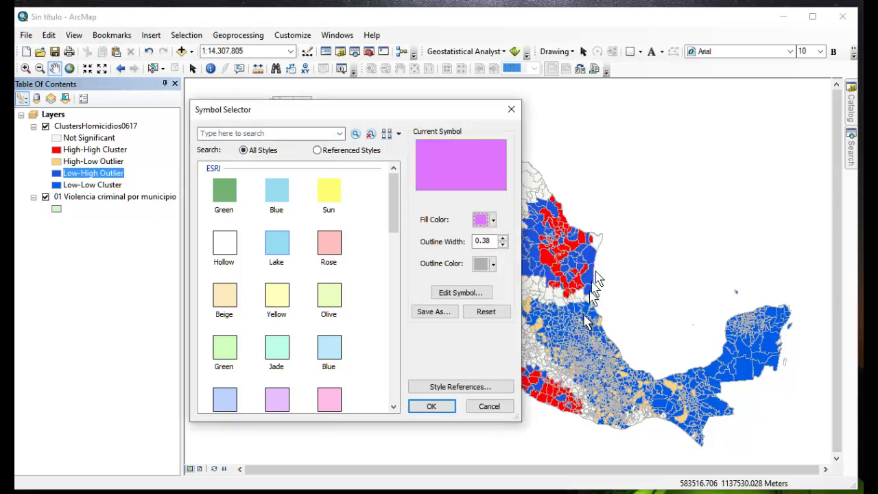
{"action": "left_click", "coordinate": [491, 265]}
{"action": "left_click", "coordinate": [527, 283]}
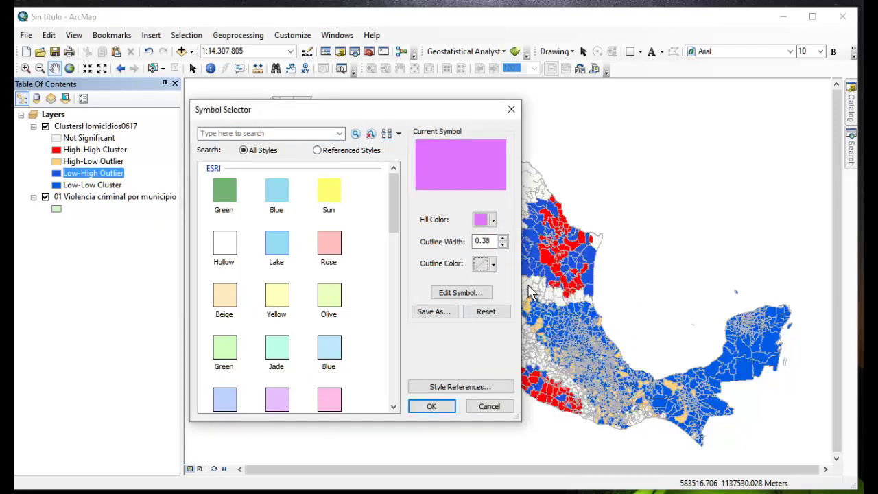
{"action": "left_click", "coordinate": [433, 405]}
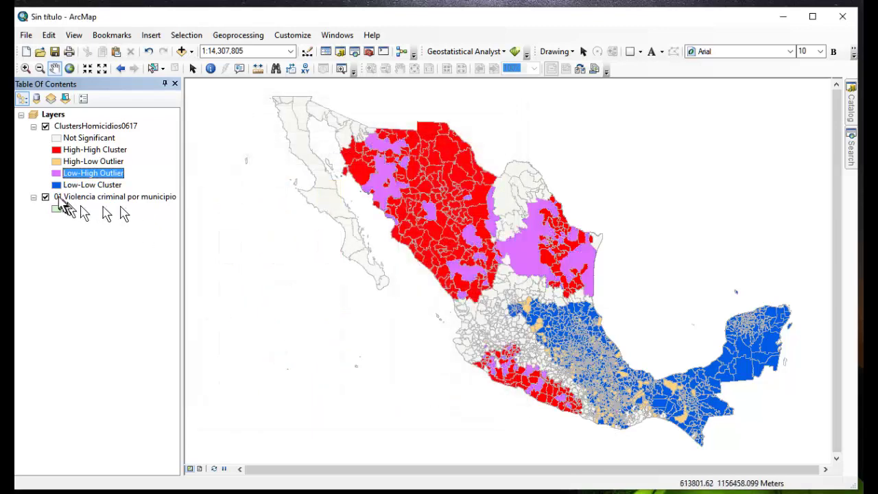
Set the outline of the Low-Low Cluster symbol to No Color.
{"action": "left_click", "coordinate": [57, 185]}
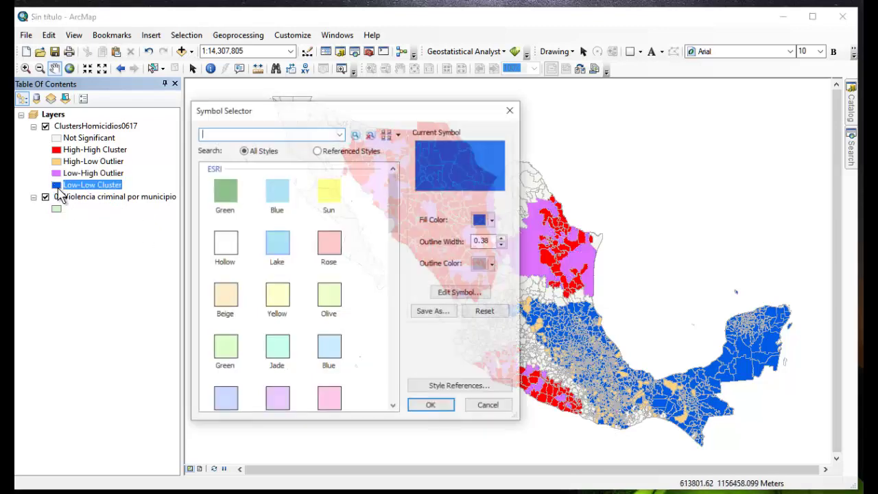
{"action": "left_click", "coordinate": [493, 264]}
{"action": "left_click", "coordinate": [505, 283]}
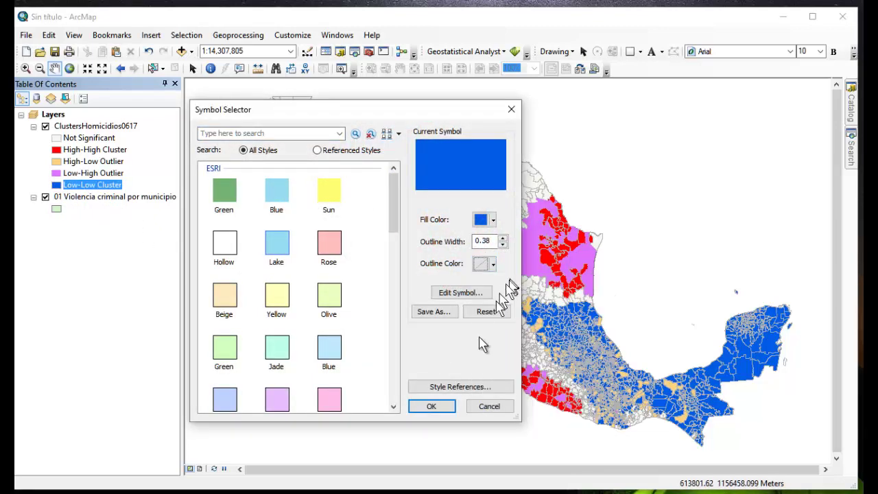
{"action": "left_click", "coordinate": [432, 405]}
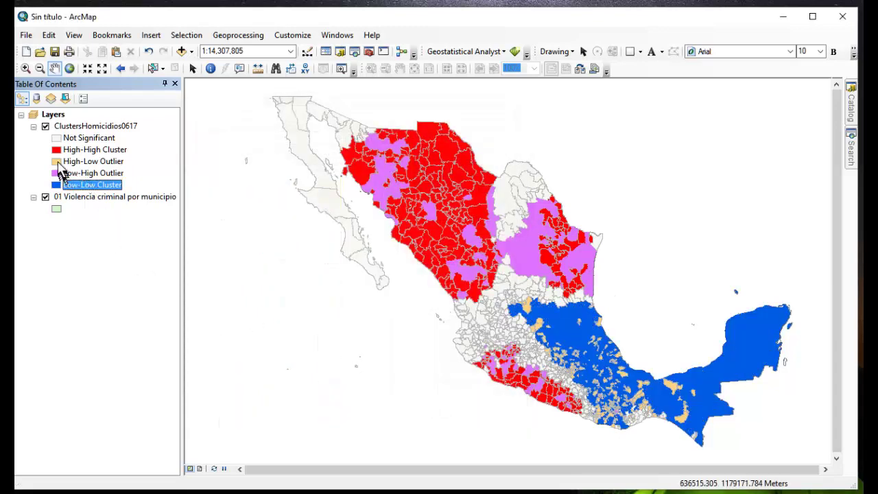
Set the outline of the High-Low Outlier symbol to No Color.
{"action": "left_click", "coordinate": [56, 161]}
{"action": "left_click", "coordinate": [493, 264]}
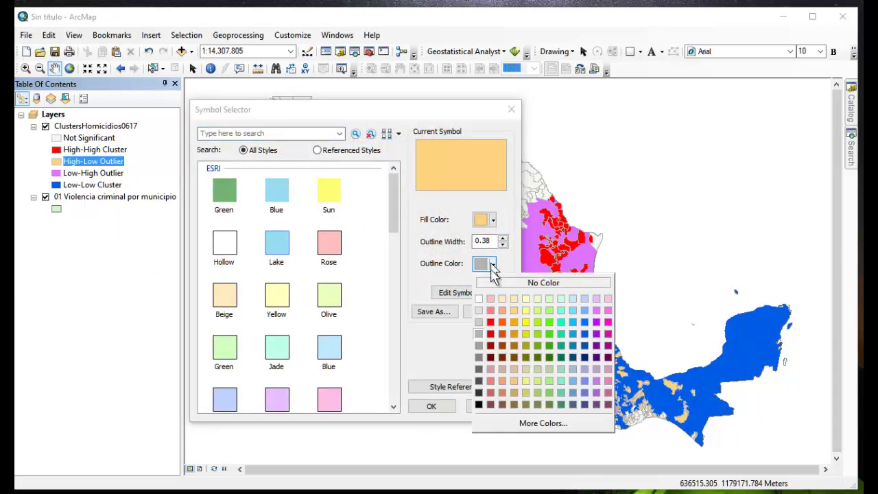
{"action": "left_click", "coordinate": [515, 283]}
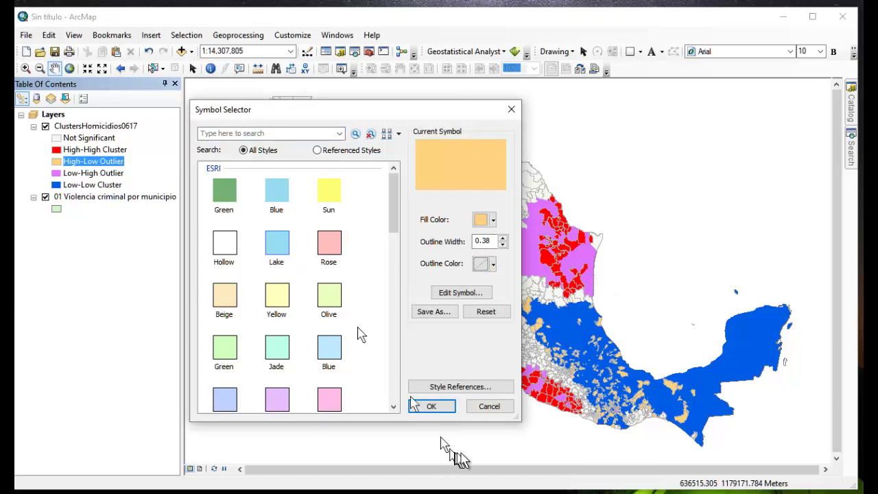
{"action": "left_click", "coordinate": [427, 405]}
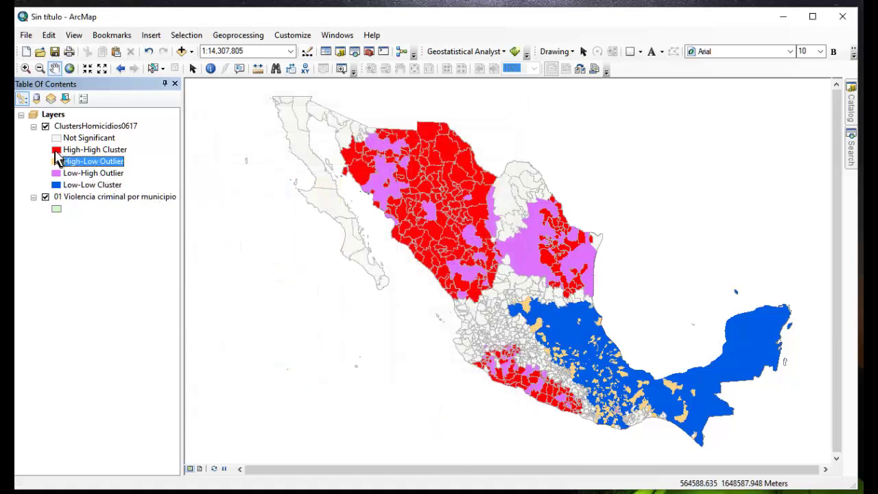
Set the outline of the High-High Cluster symbol to No Color.
{"action": "left_click", "coordinate": [56, 149]}
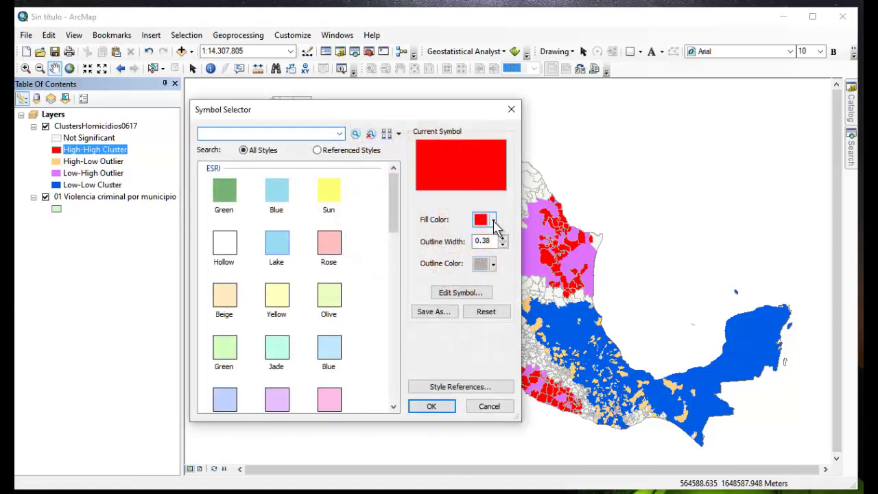
{"action": "left_click", "coordinate": [493, 264]}
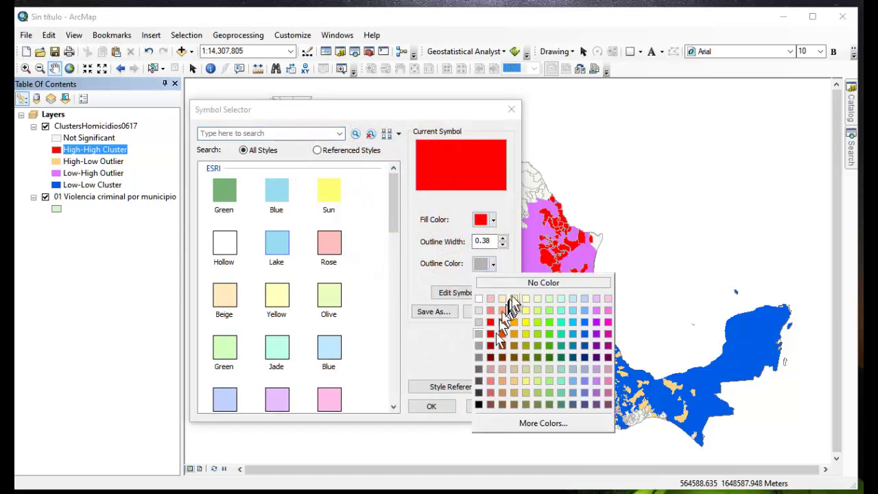
{"action": "left_click", "coordinate": [516, 283]}
{"action": "left_click", "coordinate": [432, 406]}
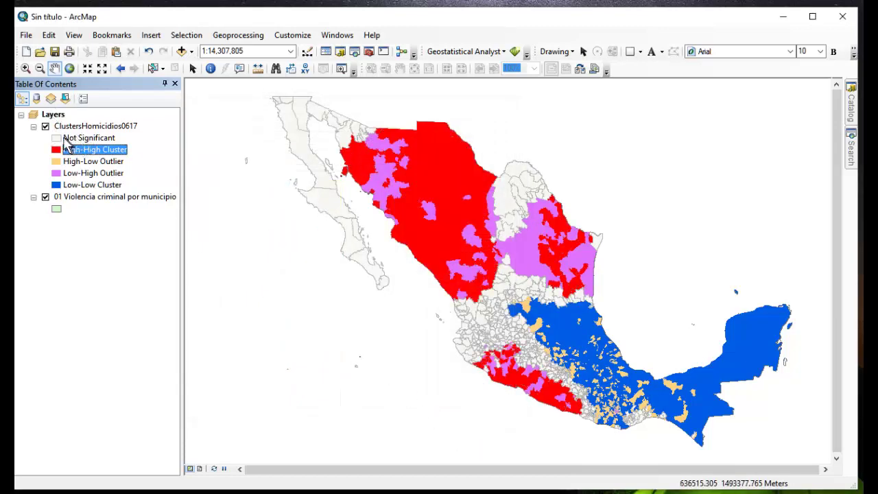
Give the Not Significant symbol a light gray fill and set its outline to No Color.
{"action": "double_click", "coordinate": [58, 139]}
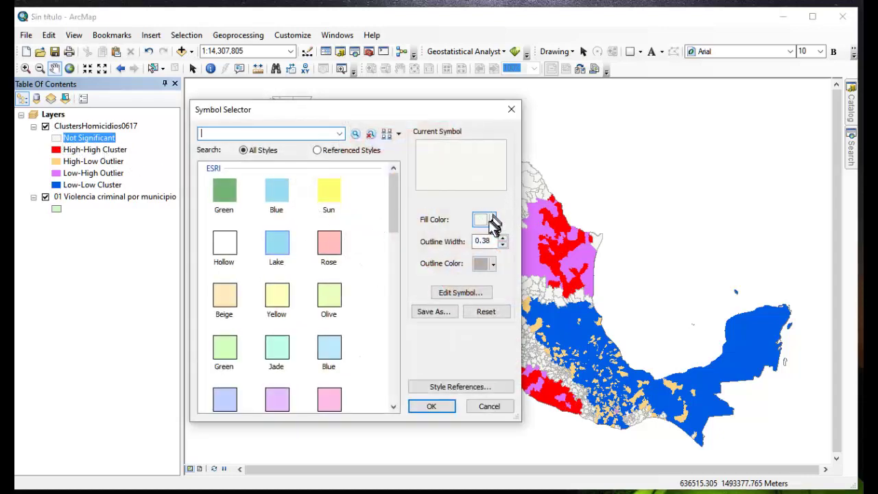
{"action": "left_click", "coordinate": [485, 223]}
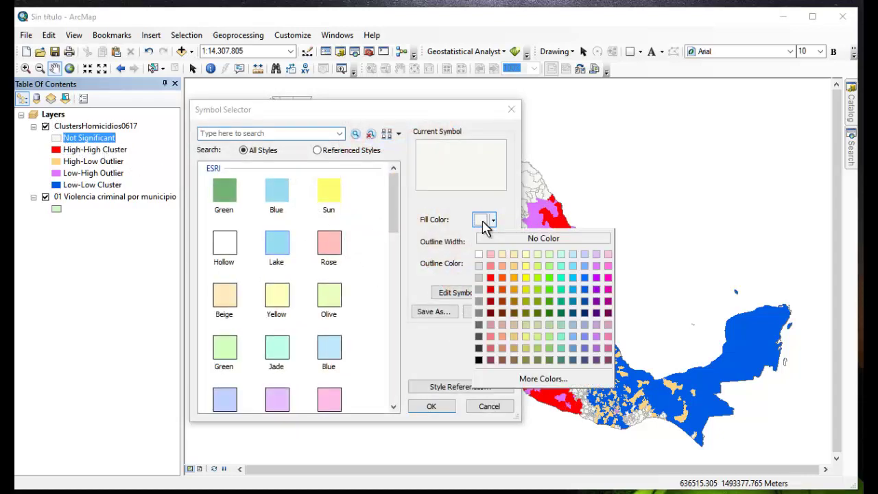
{"action": "left_click", "coordinate": [479, 277]}
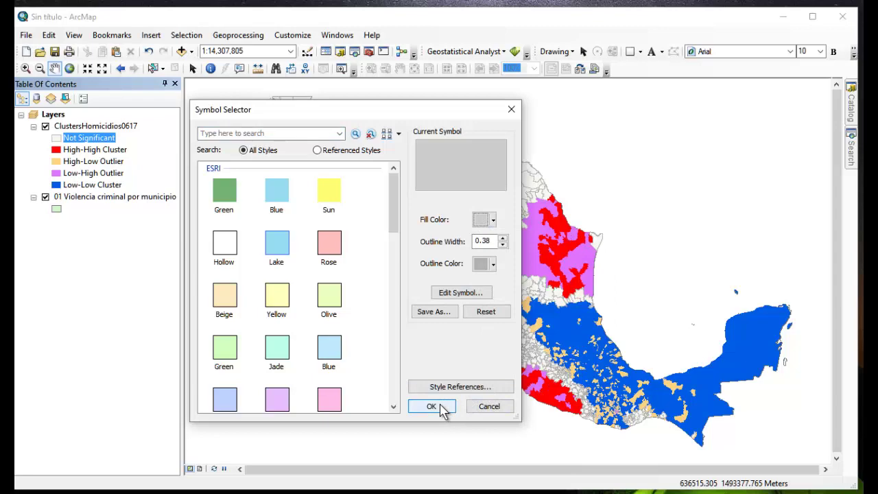
{"action": "left_click", "coordinate": [431, 406]}
{"action": "double_click", "coordinate": [58, 139]}
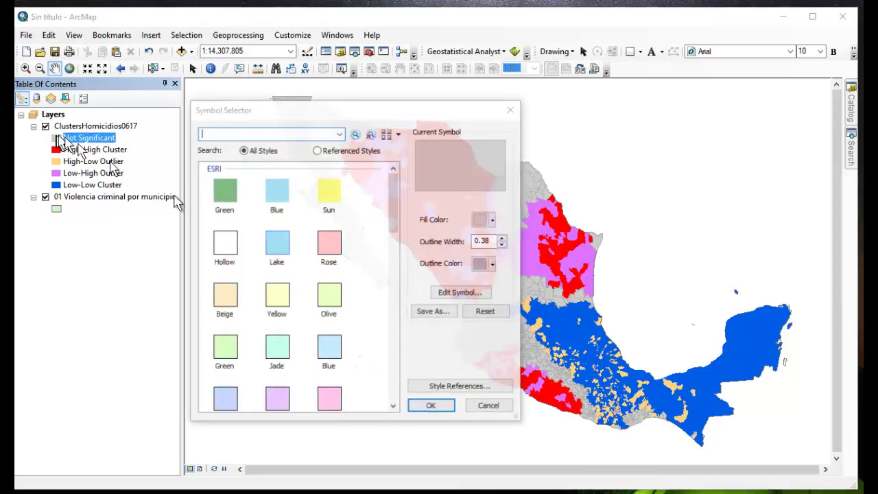
{"action": "left_click", "coordinate": [492, 264]}
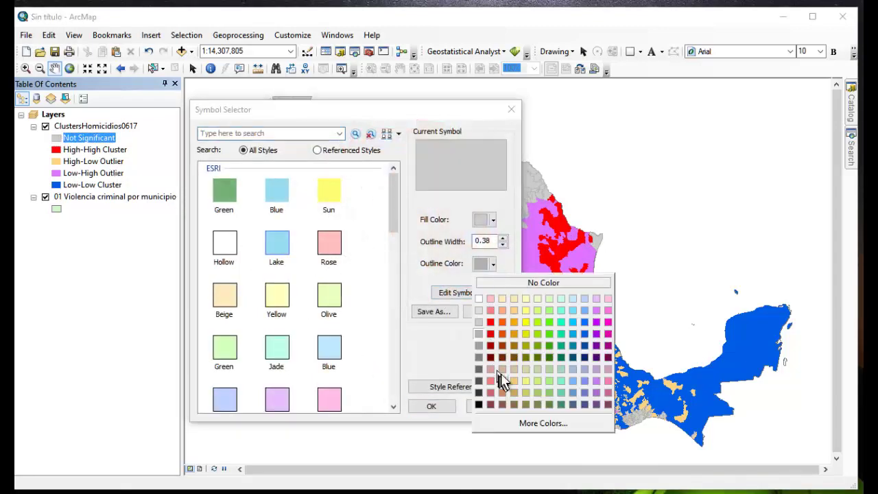
{"action": "left_click", "coordinate": [543, 285]}
{"action": "left_click", "coordinate": [431, 406]}
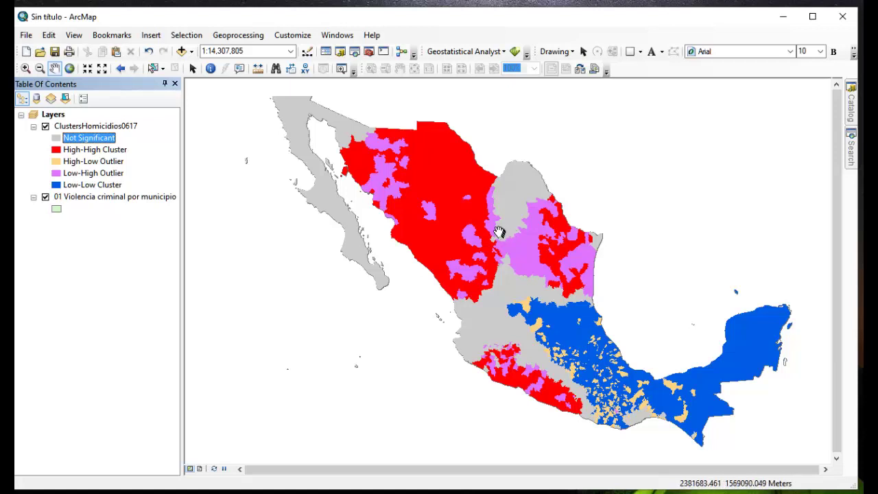
Add the Estados_2.shp layer from the 00 Cartografía folder to the map.
{"action": "left_click", "coordinate": [181, 51]}
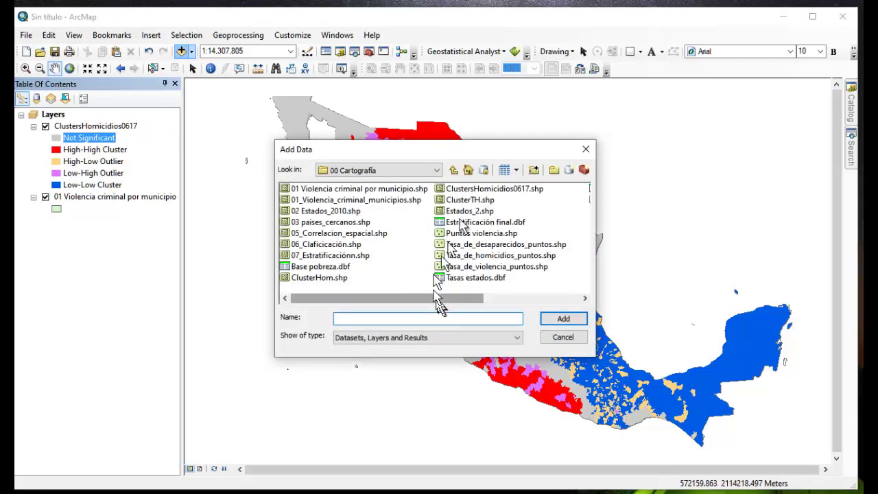
{"action": "left_click", "coordinate": [468, 213]}
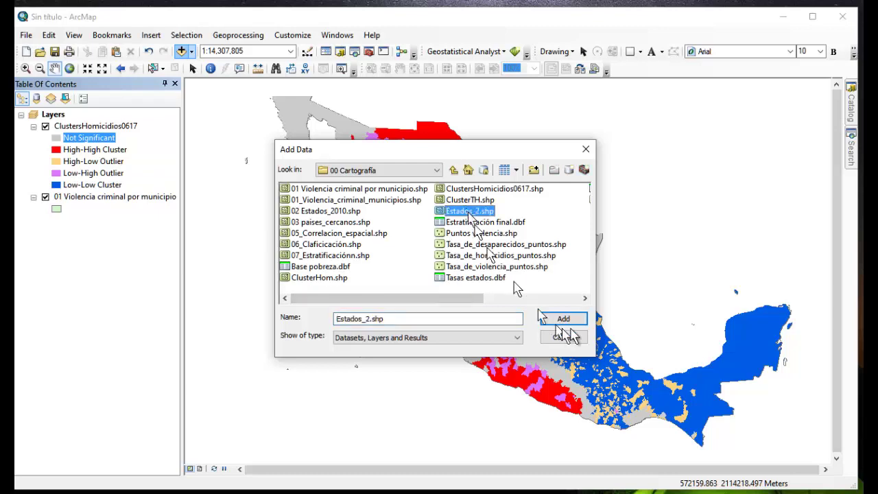
{"action": "left_click", "coordinate": [564, 321]}
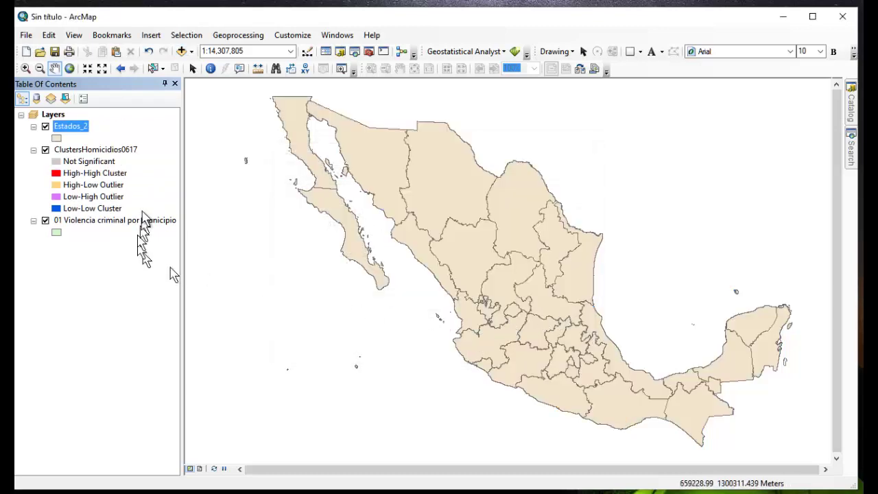
Set the fill of the Estados_2 symbol to No Color so only the state outlines are drawn.
{"action": "left_click", "coordinate": [55, 139]}
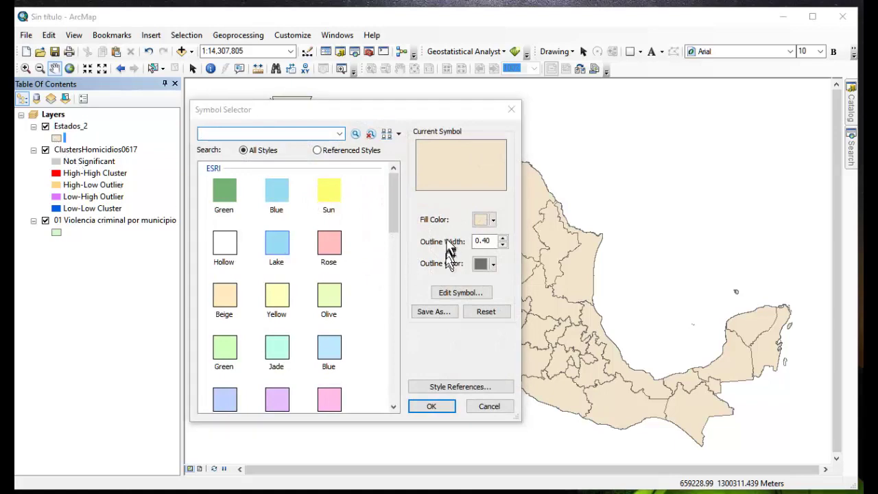
{"action": "left_click", "coordinate": [490, 220]}
{"action": "left_click", "coordinate": [535, 236]}
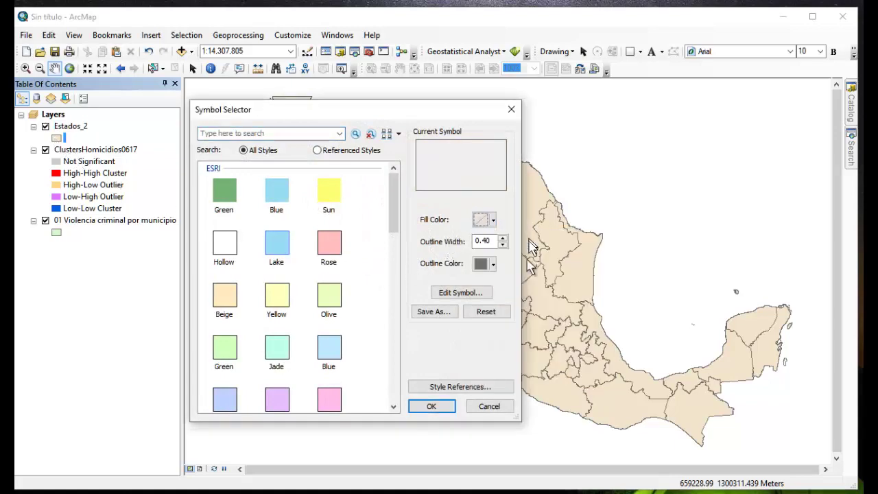
{"action": "left_click", "coordinate": [431, 408]}
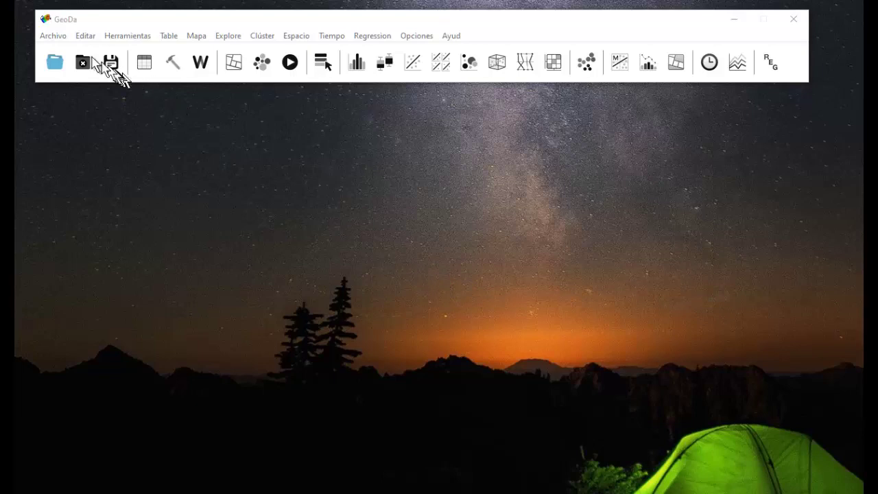
{"action": "left_click", "coordinate": [58, 38]}
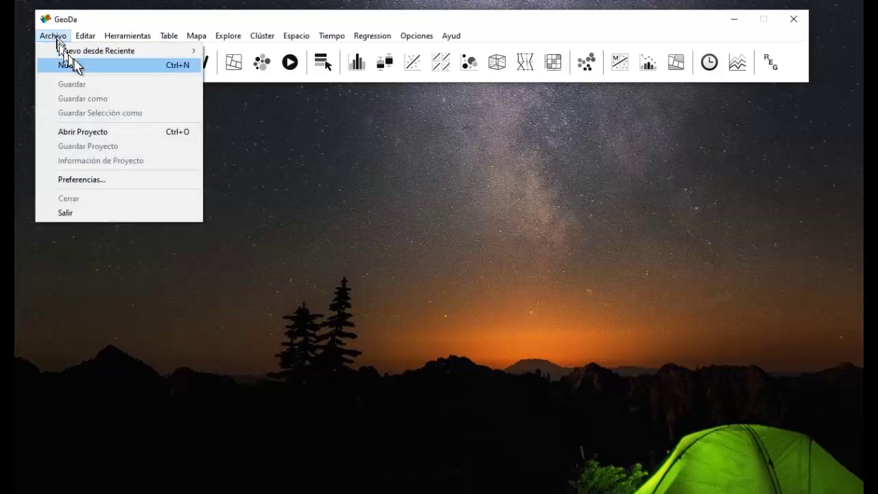
{"action": "mouse_move", "coordinate": [80, 55]}
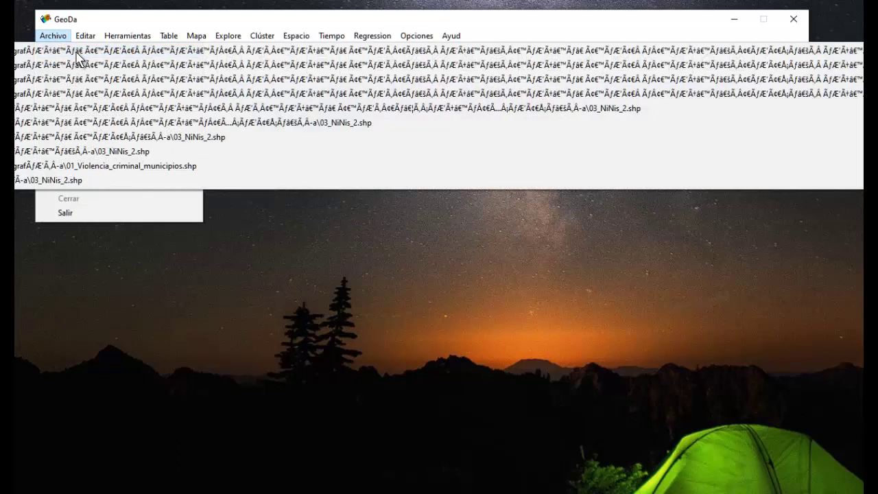
{"action": "left_click", "coordinate": [326, 321]}
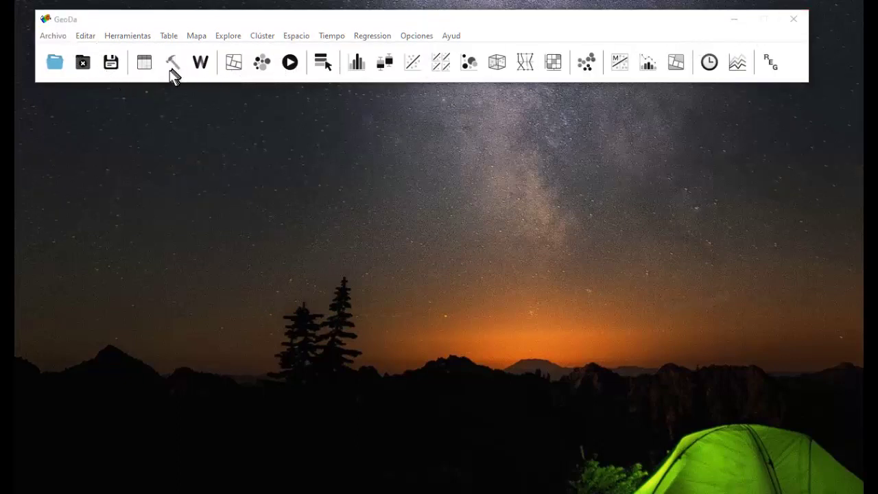
Start a new project in GeoDa and choose ESRI Shapefile (*.shp) as the data source format.
{"action": "left_click", "coordinate": [54, 36]}
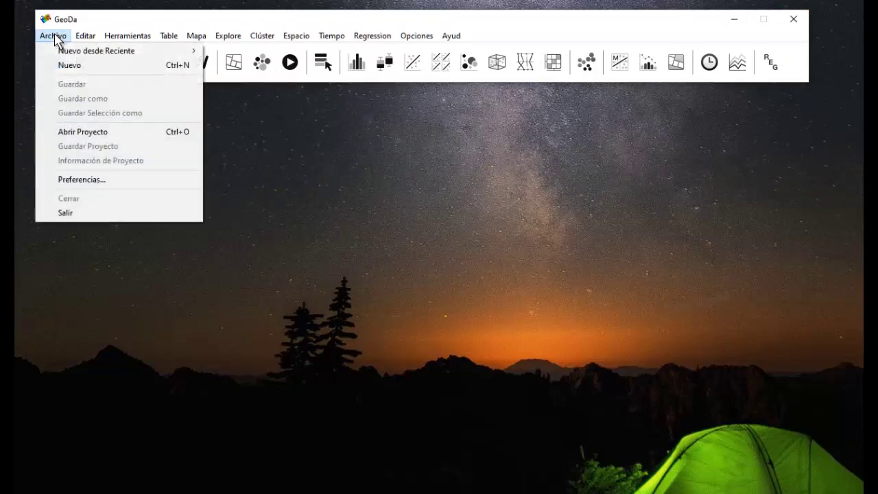
{"action": "left_click", "coordinate": [78, 66]}
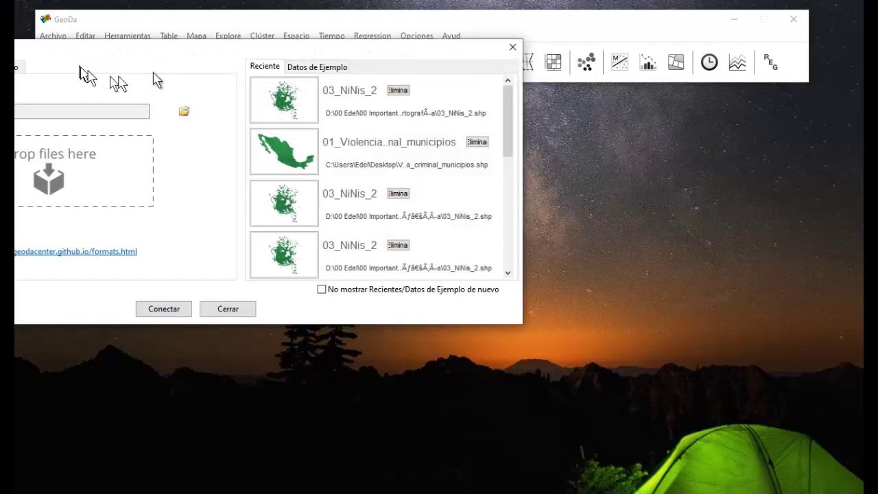
{"action": "left_click_drag", "start_coordinate": [191, 46], "coordinate": [394, 136]}
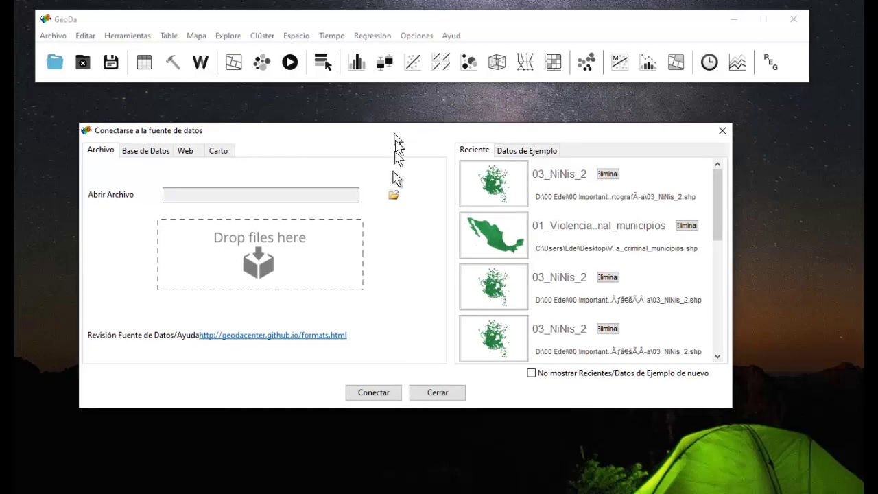
{"action": "left_click", "coordinate": [395, 197]}
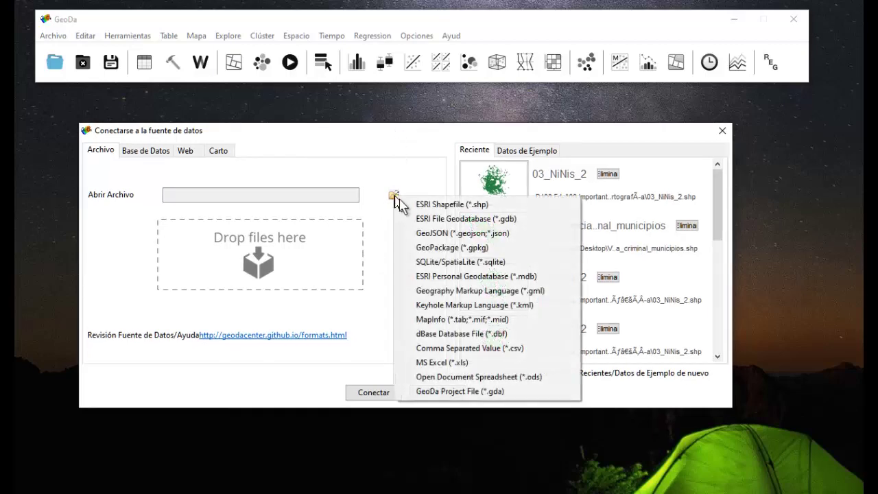
{"action": "left_click", "coordinate": [427, 204]}
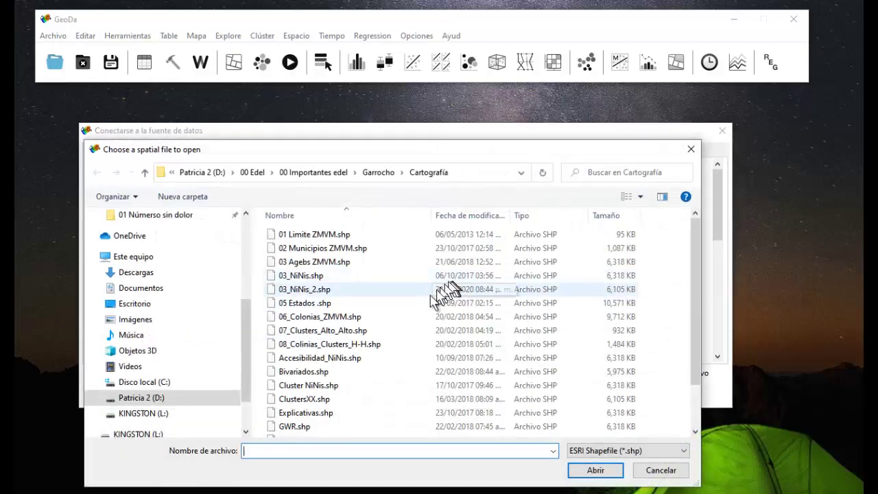
Load 01_Violencia_criminal_municipios.shp from the desktop's Violencia criminal > 00 Cartografía folder and place its map window below the main window.
{"action": "left_click", "coordinate": [155, 307]}
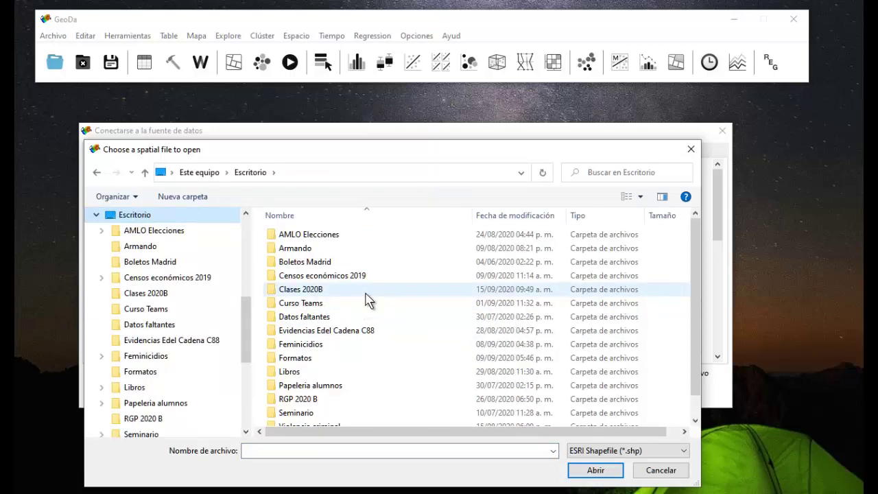
{"action": "scroll", "coordinate": [366, 299], "scroll_direction": "down", "scroll_amount": 1}
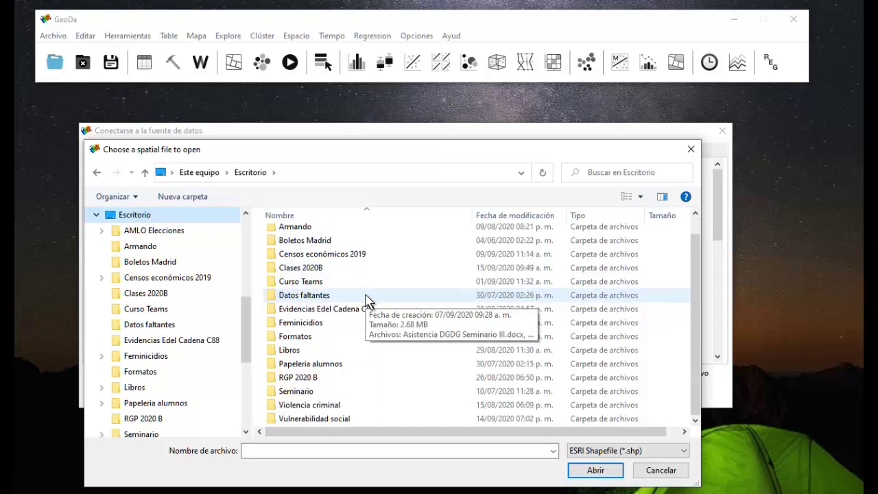
{"action": "double_click", "coordinate": [341, 406]}
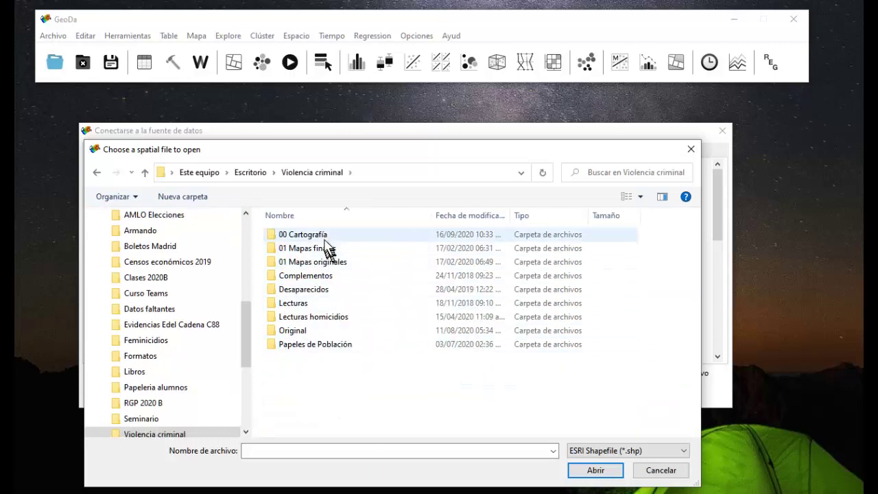
{"action": "double_click", "coordinate": [325, 238]}
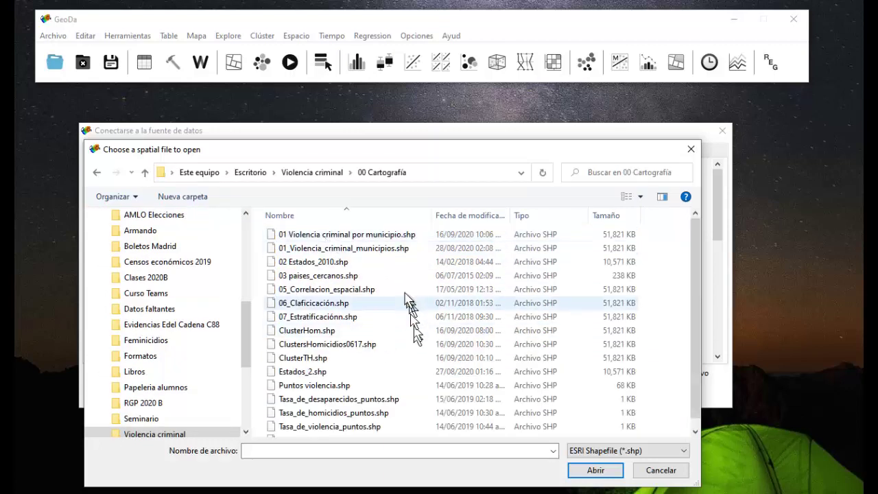
{"action": "left_click", "coordinate": [381, 249]}
{"action": "left_click", "coordinate": [595, 470]}
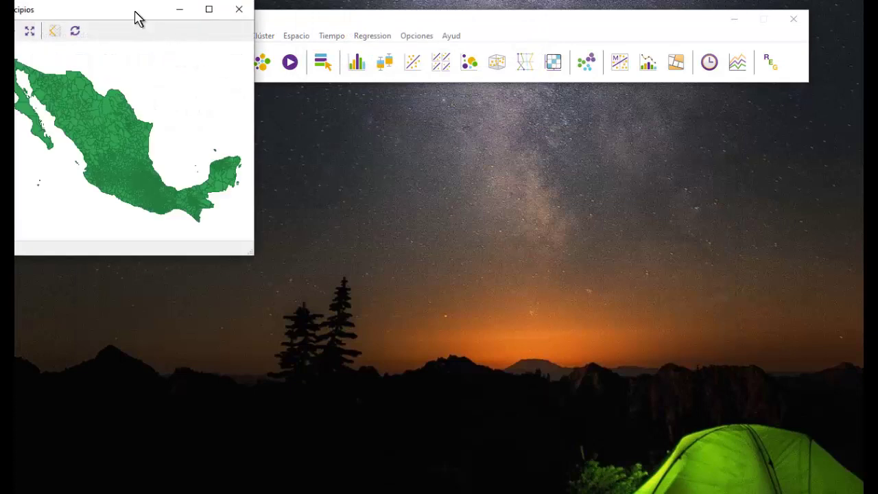
{"action": "left_click_drag", "start_coordinate": [137, 18], "coordinate": [302, 125]}
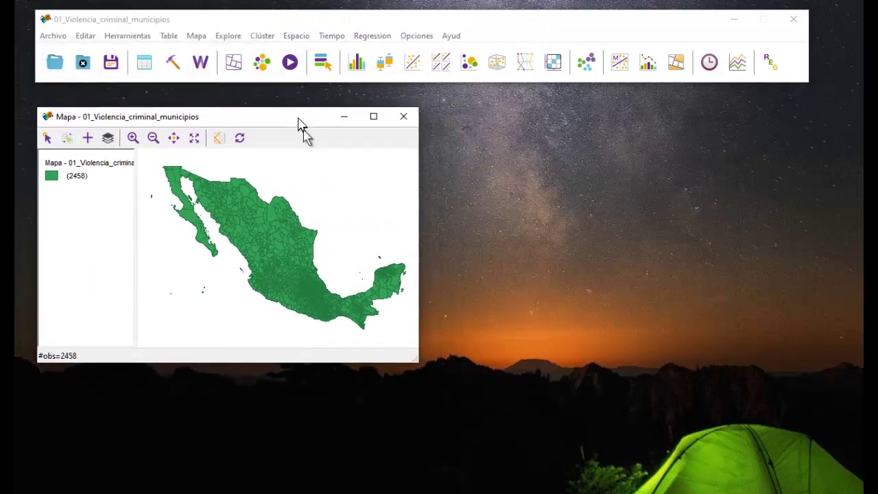
{"action": "left_click", "coordinate": [519, 218]}
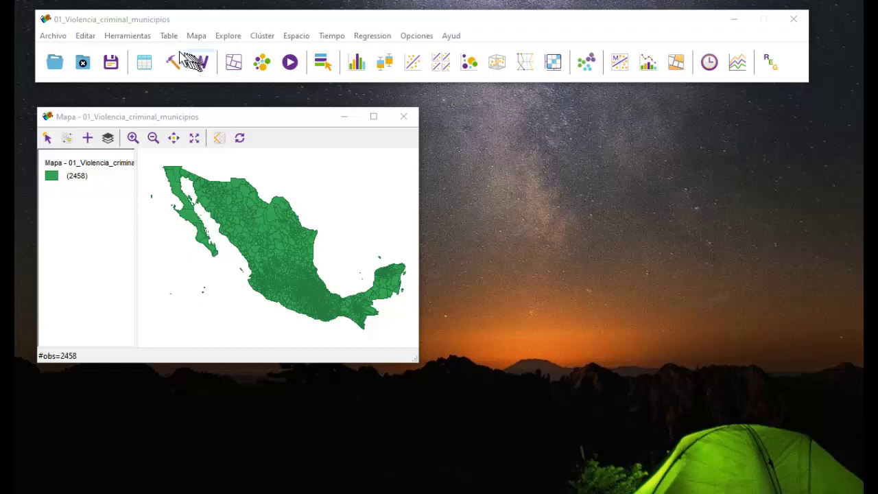
Start a new spatial weights file in the weights manager and add POLY_ID as its ID variable.
{"action": "left_click", "coordinate": [129, 38]}
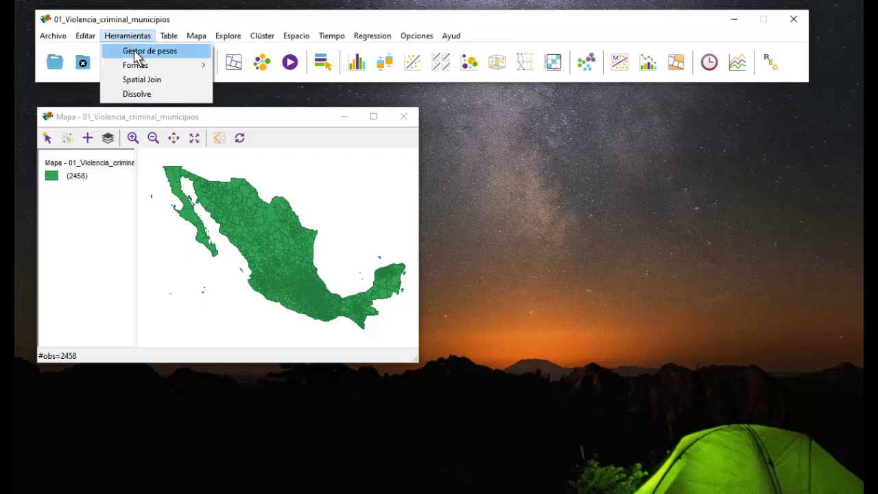
{"action": "left_click", "coordinate": [136, 54]}
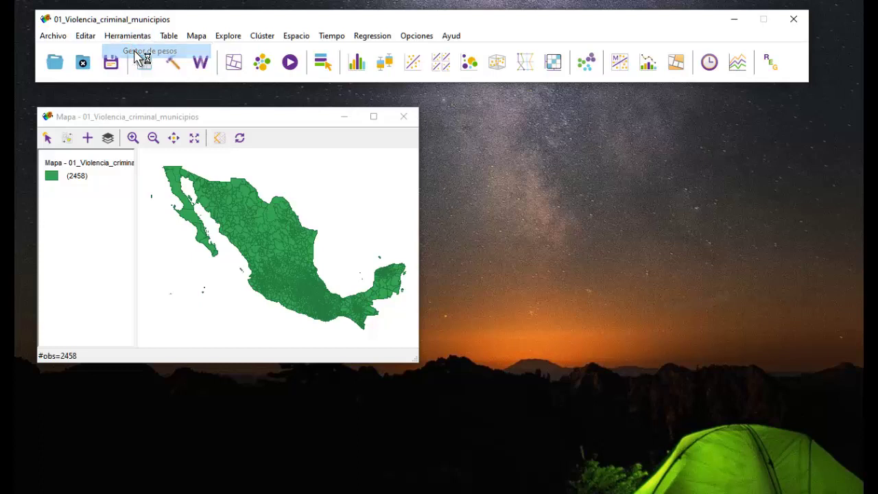
{"action": "left_click_drag", "start_coordinate": [112, 14], "coordinate": [599, 107]}
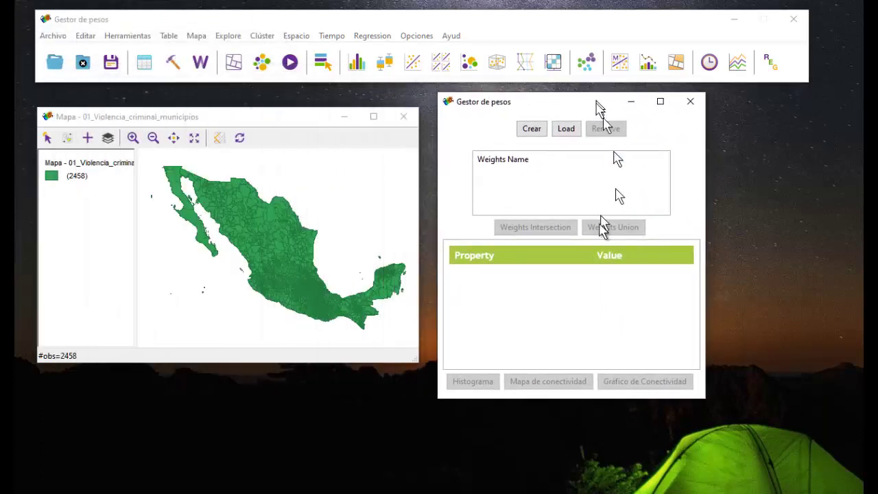
{"action": "left_click", "coordinate": [532, 130]}
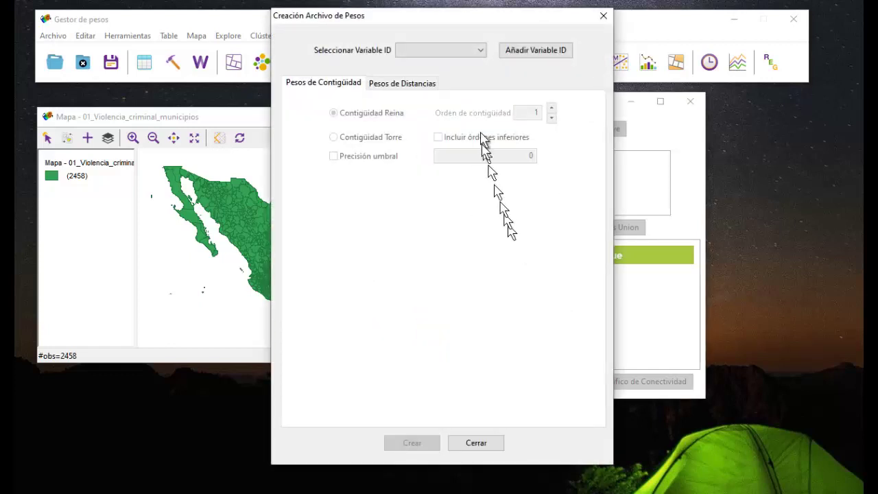
{"action": "left_click", "coordinate": [528, 54]}
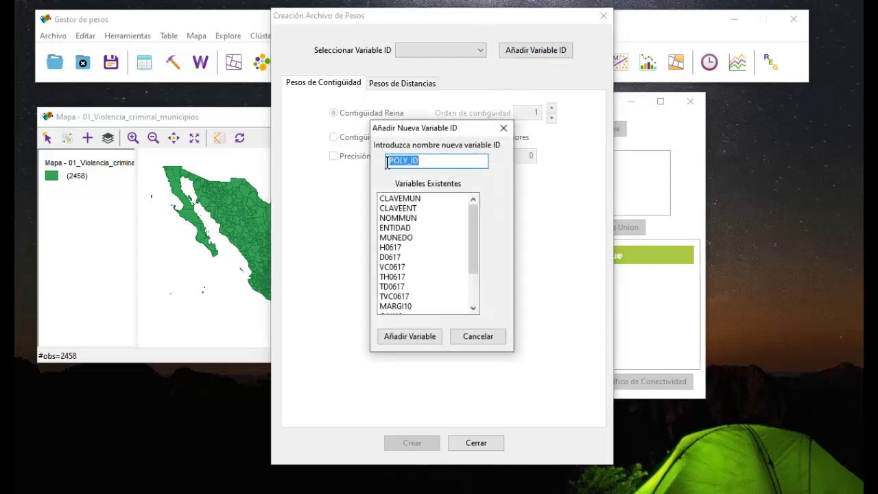
{"action": "left_click", "coordinate": [406, 337]}
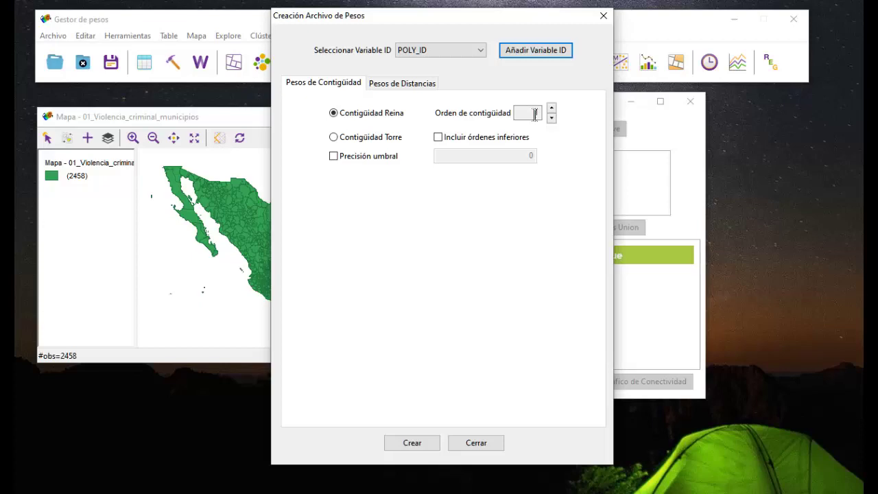
Create the first-order queen contiguity weights as 01_Violencia_criminal_municipios.gal, replacing the existing file, and close the weights manager.
{"action": "left_click", "coordinate": [416, 445]}
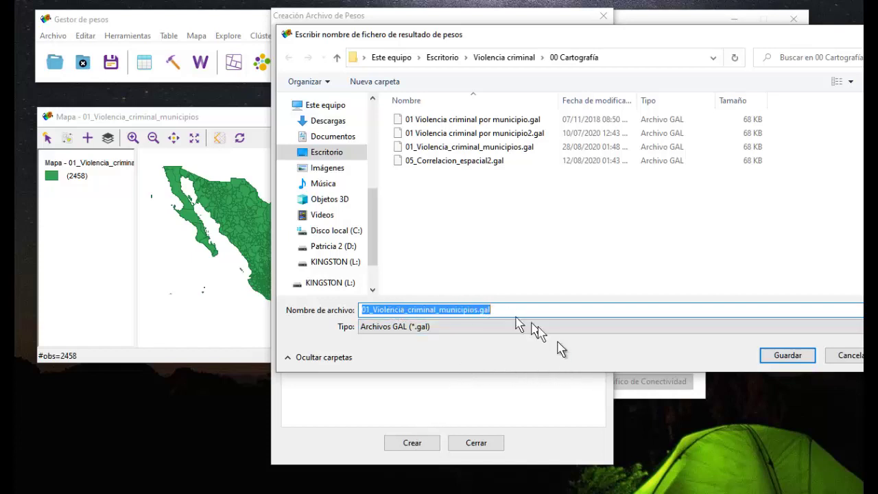
{"action": "left_click", "coordinate": [780, 357]}
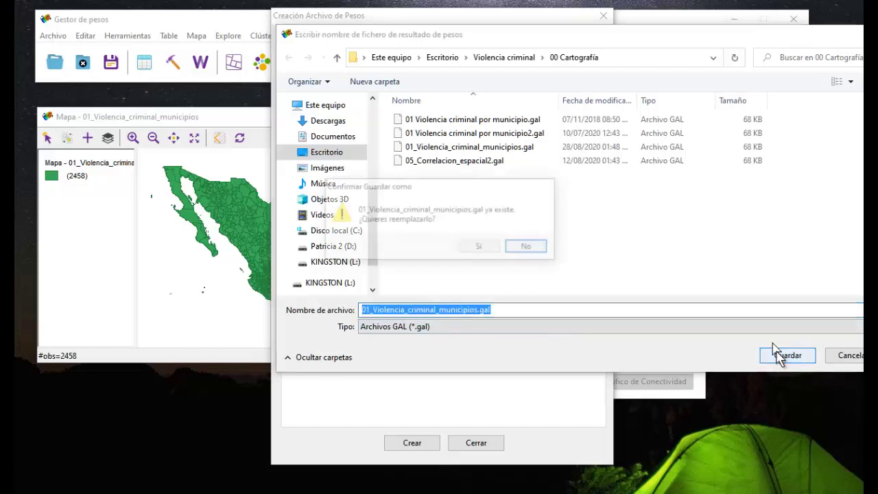
{"action": "left_click", "coordinate": [481, 250]}
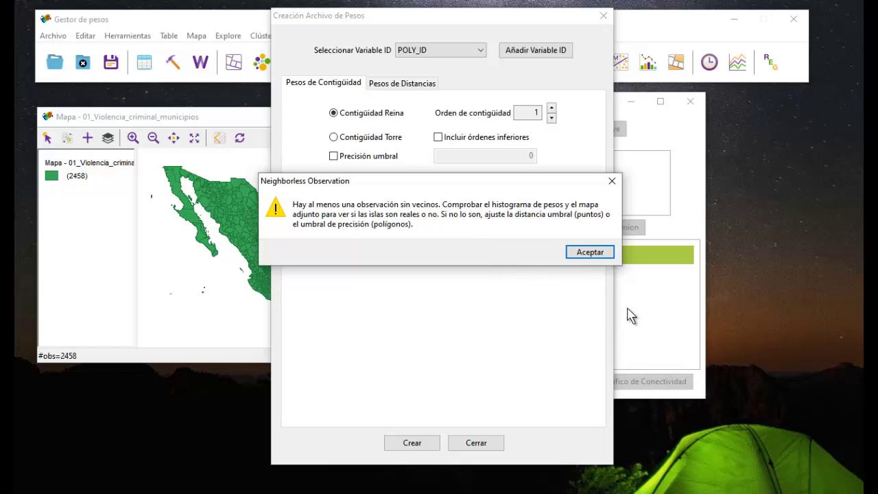
{"action": "left_click", "coordinate": [584, 252]}
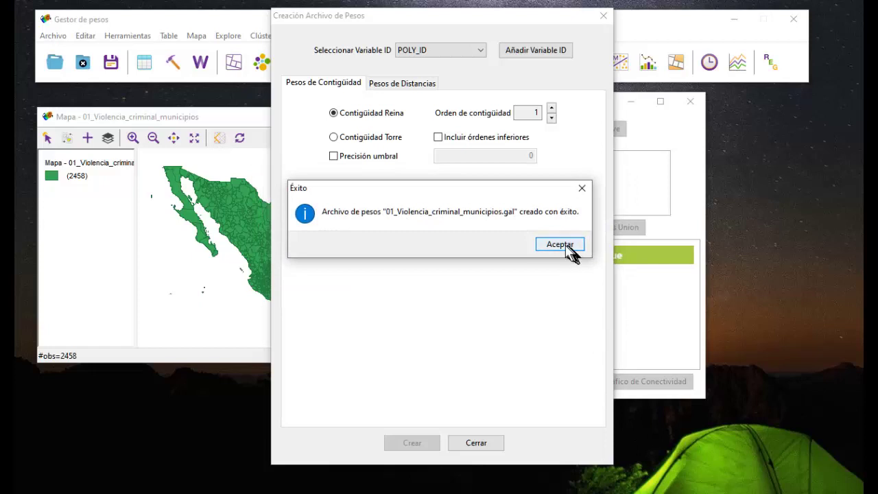
{"action": "left_click", "coordinate": [561, 245]}
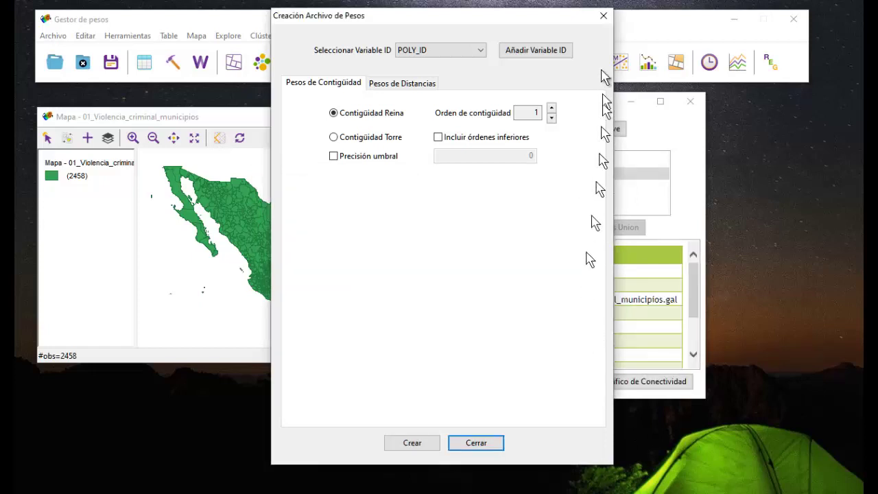
{"action": "left_click", "coordinate": [601, 17]}
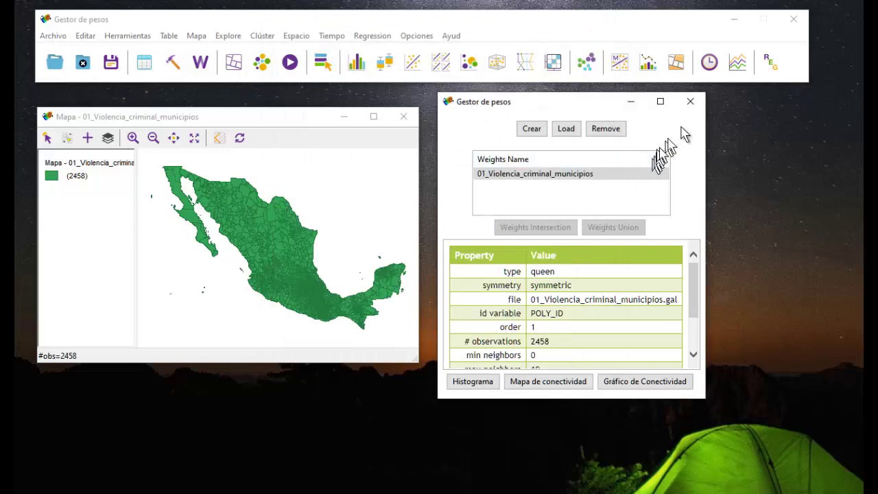
{"action": "left_click", "coordinate": [690, 101]}
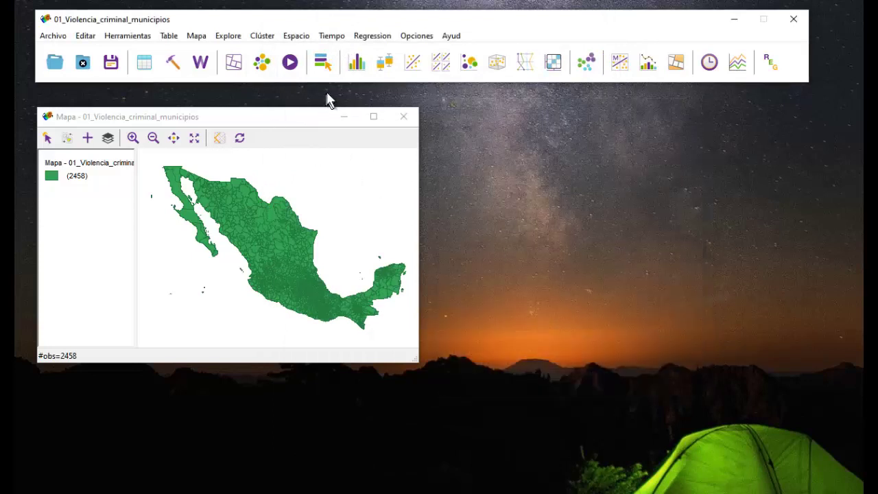
Run a univariate local Moran's I on TH0617 using the 01_Violencia_criminal_municipios weights.
{"action": "left_click", "coordinate": [305, 40]}
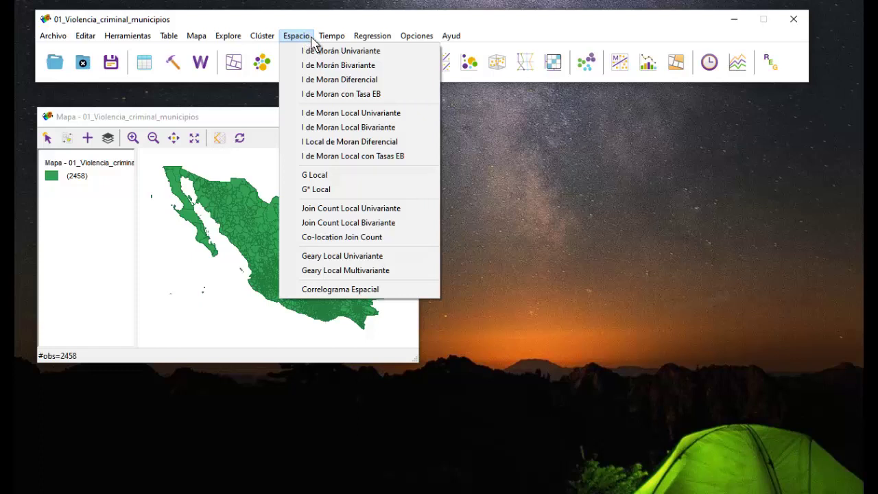
{"action": "left_click", "coordinate": [332, 118]}
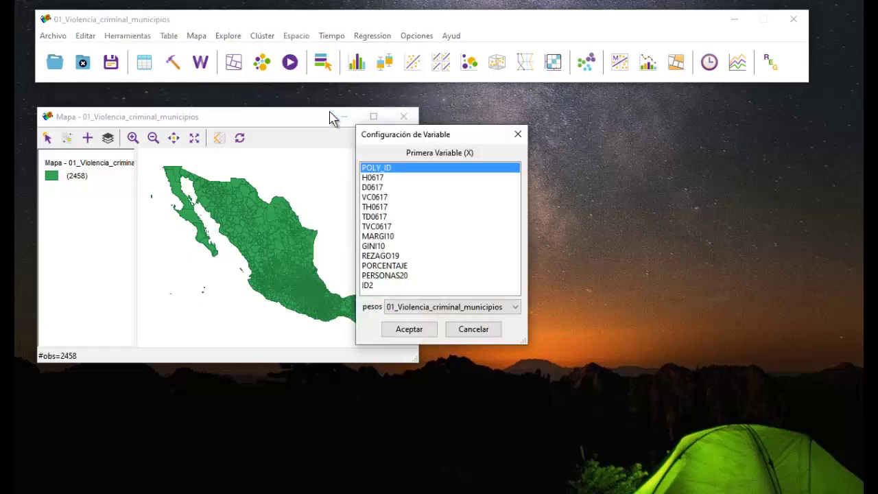
{"action": "left_click", "coordinate": [381, 216]}
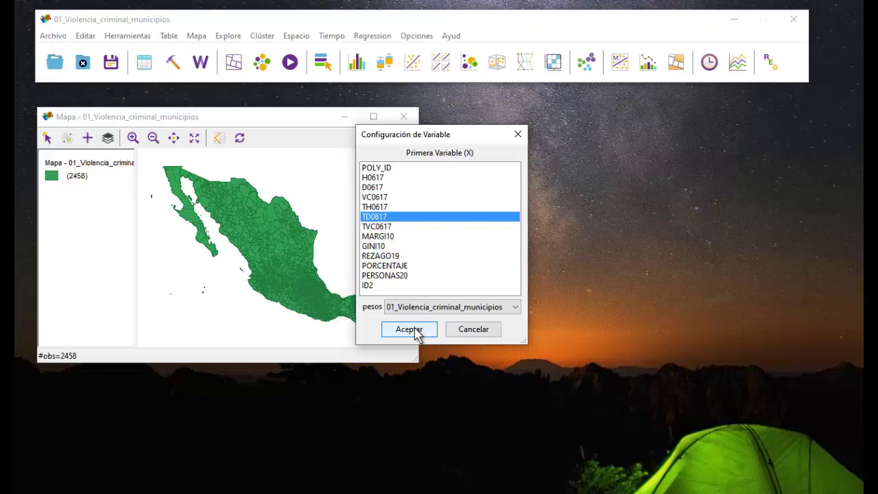
{"action": "left_click", "coordinate": [383, 207]}
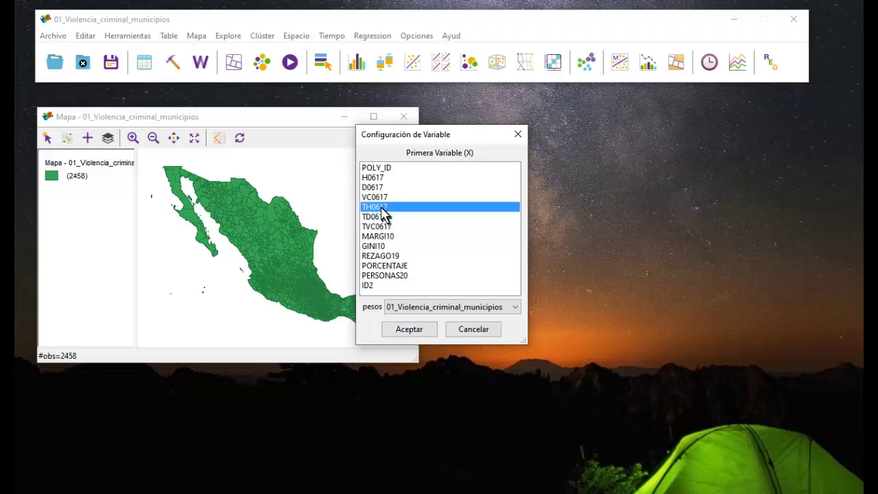
{"action": "left_click", "coordinate": [409, 330]}
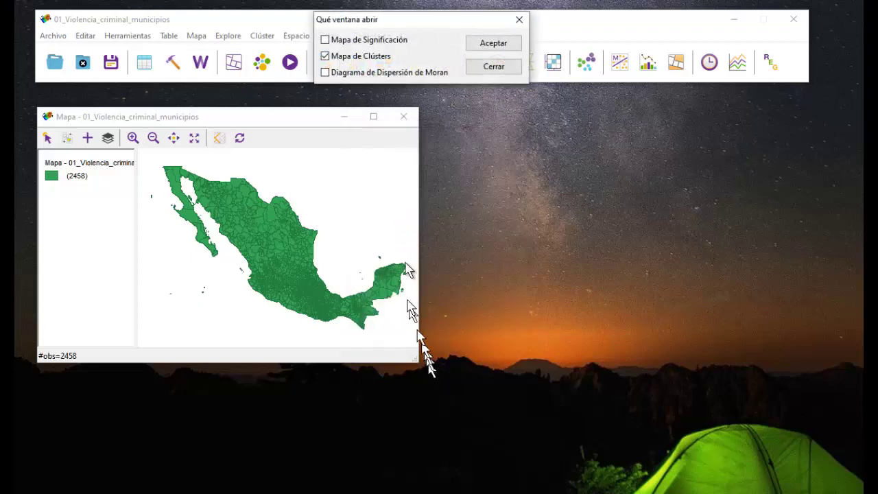
Generate the significance map, cluster map and Moran scatter plot, and enlarge the scatter plot window to fill most of the screen.
{"action": "left_click_drag", "start_coordinate": [404, 19], "coordinate": [523, 126]}
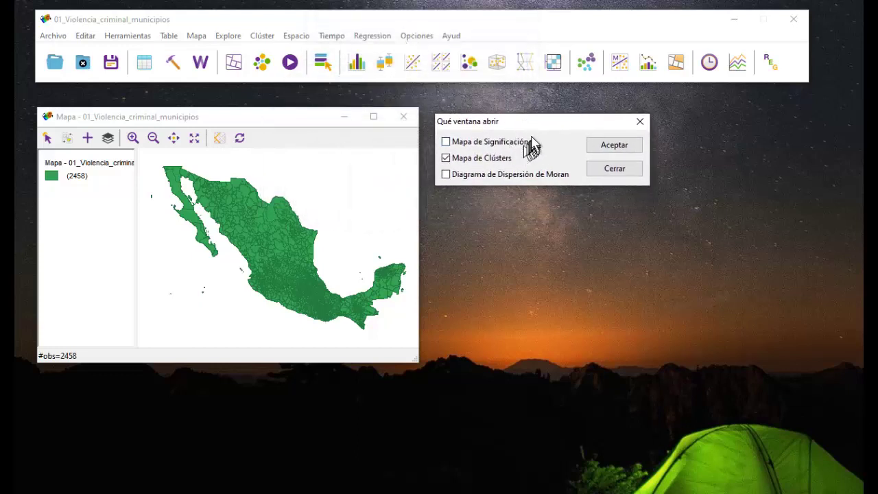
{"action": "left_click", "coordinate": [446, 161]}
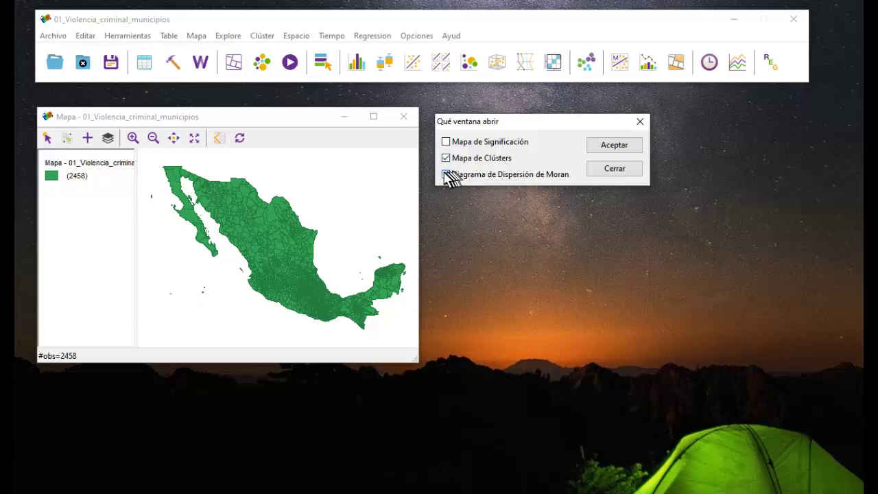
{"action": "left_click", "coordinate": [446, 174]}
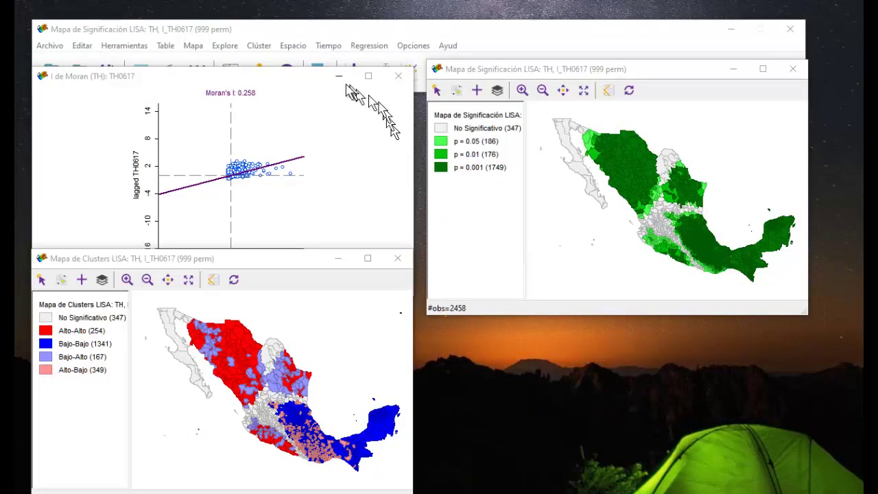
{"action": "left_click", "coordinate": [308, 85]}
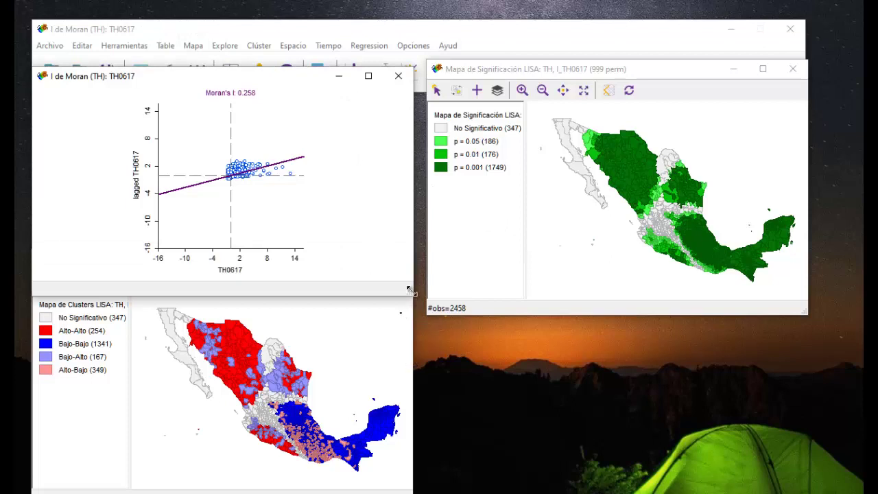
{"action": "left_click_drag", "start_coordinate": [410, 291], "coordinate": [858, 480]}
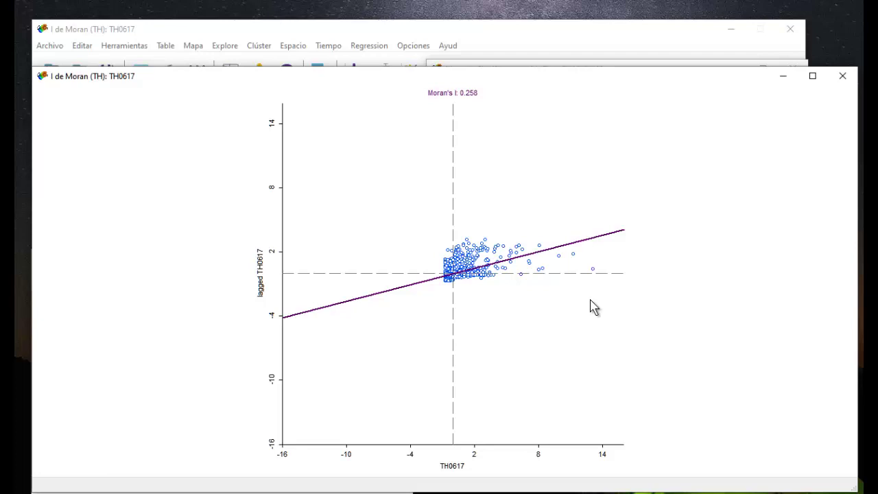
Minimize the Moran scatter plot and enlarge the LISA significance map window to fill most of the screen.
{"action": "left_click", "coordinate": [789, 82]}
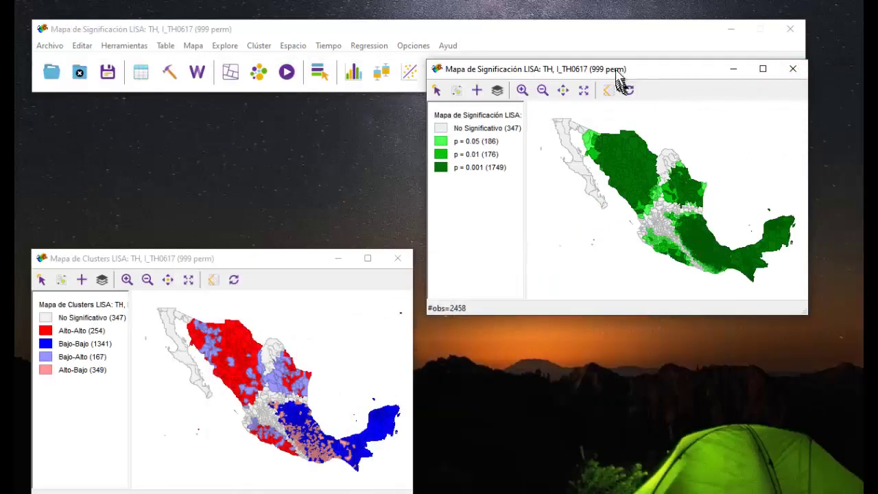
{"action": "left_click_drag", "start_coordinate": [610, 72], "coordinate": [213, 23]}
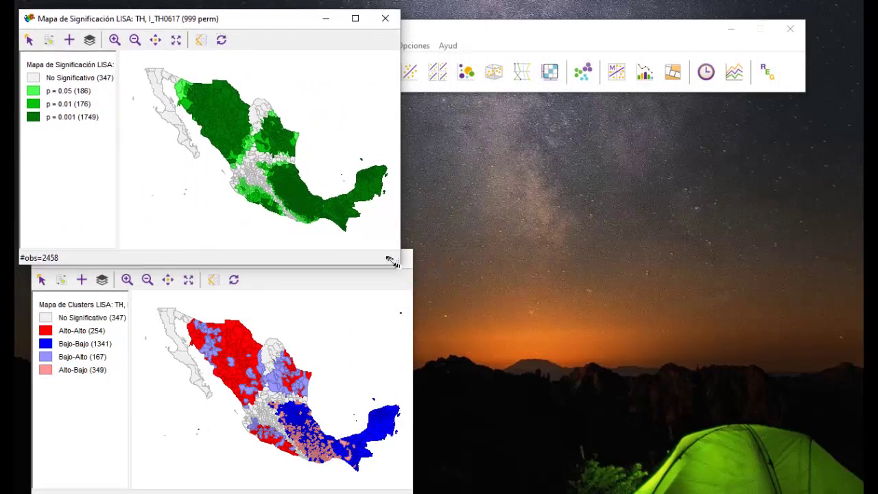
{"action": "left_click_drag", "start_coordinate": [398, 263], "coordinate": [854, 485]}
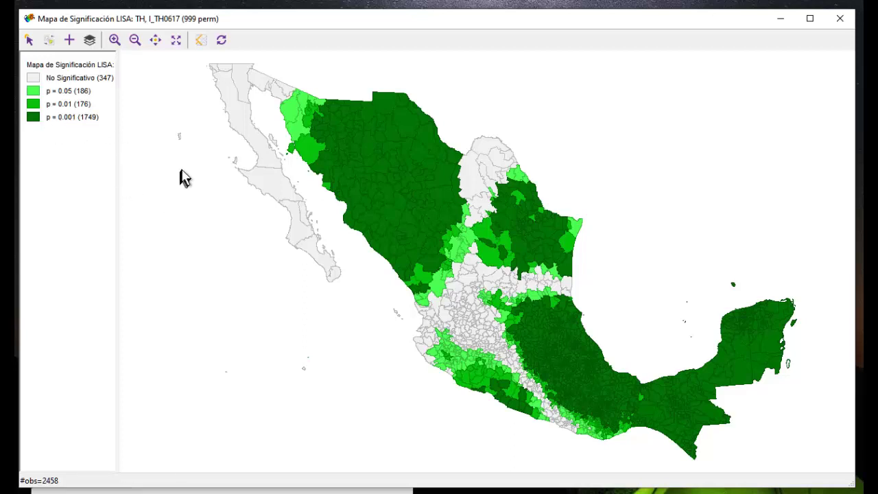
Filter the significance map at 0.01 first and tighten the significance filter to 0.001.
{"action": "right_click", "coordinate": [167, 195]}
{"action": "mouse_move", "coordinate": [168, 194]}
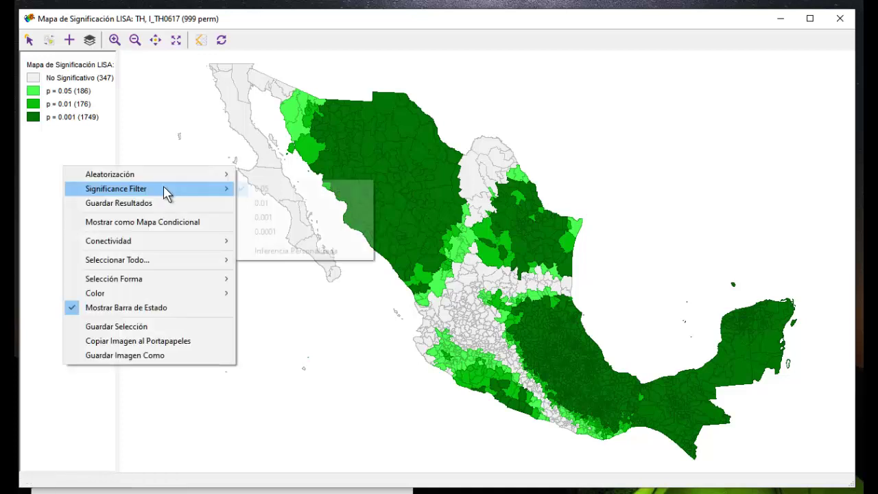
{"action": "left_click", "coordinate": [252, 203]}
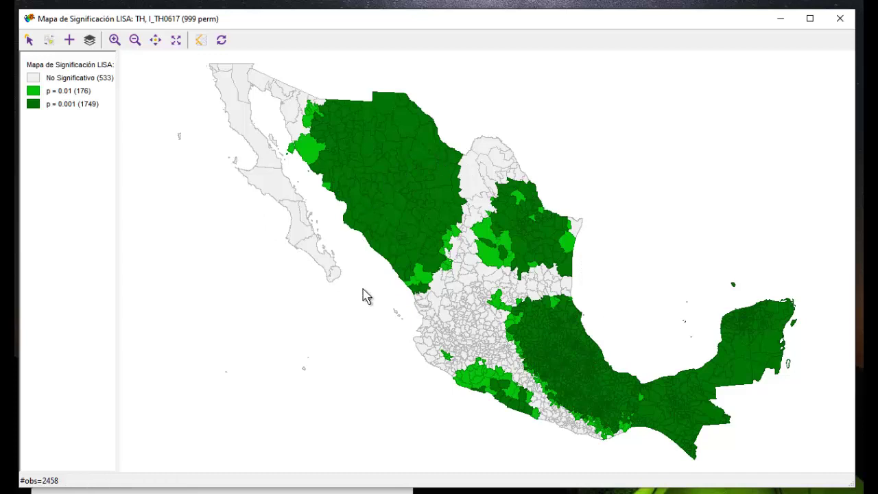
{"action": "right_click", "coordinate": [50, 160]}
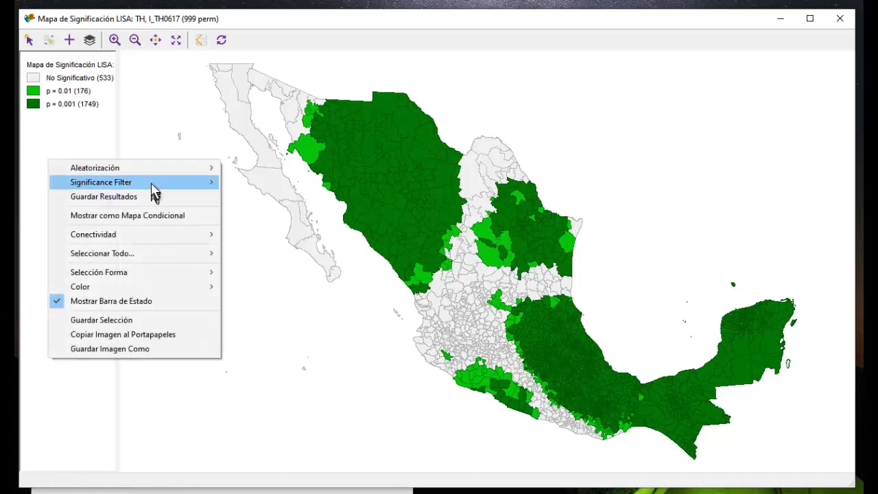
{"action": "mouse_move", "coordinate": [161, 188]}
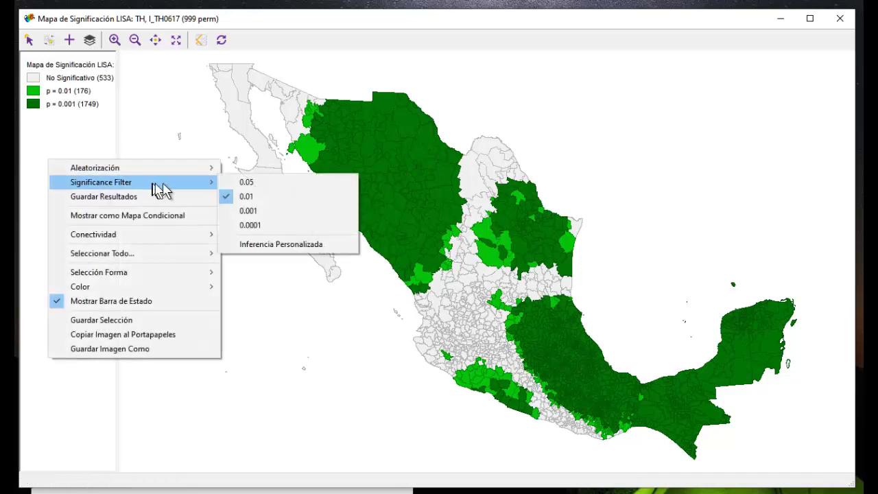
{"action": "left_click", "coordinate": [245, 213]}
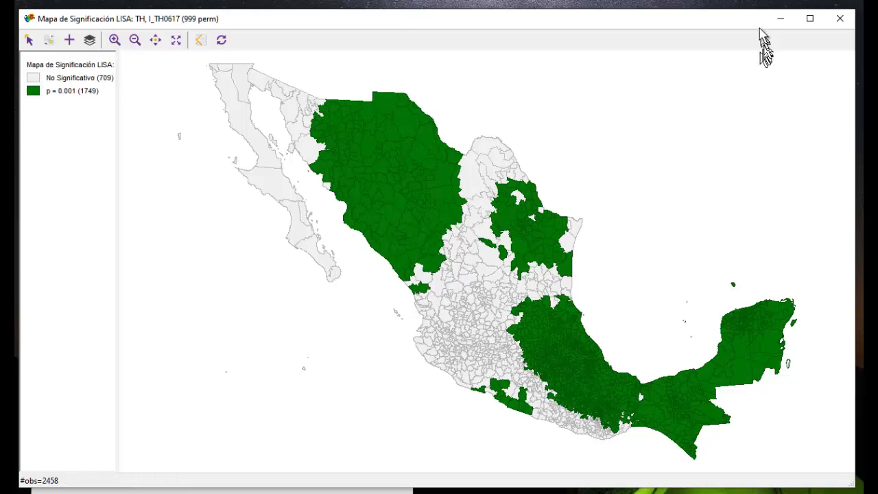
Minimize the significance map and enlarge the LISA cluster map window to fill most of the screen.
{"action": "left_click", "coordinate": [781, 20]}
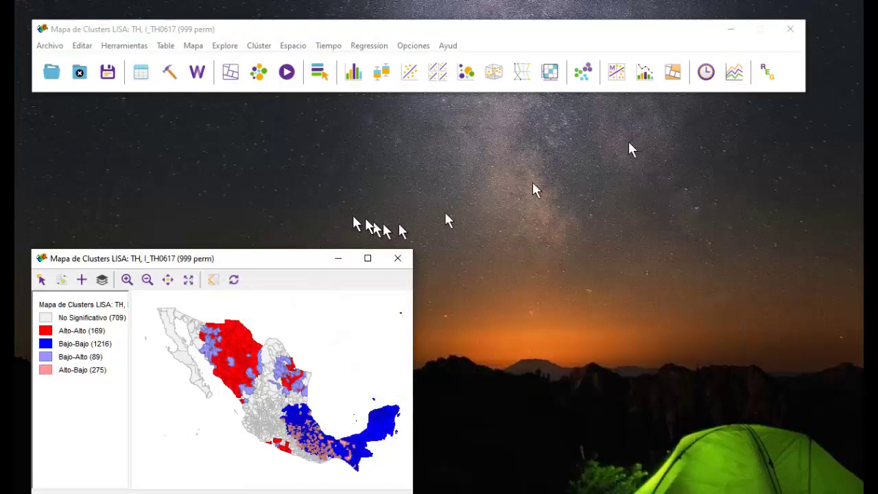
{"action": "left_click_drag", "start_coordinate": [247, 263], "coordinate": [225, 21]}
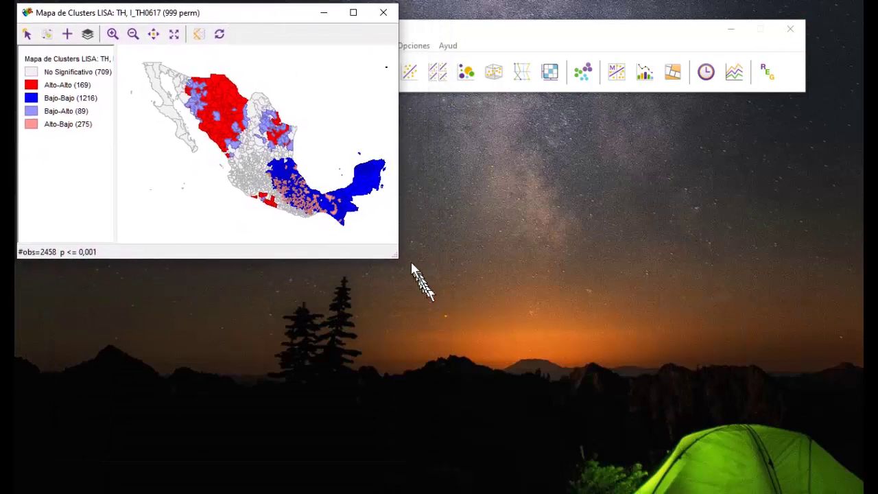
{"action": "left_click_drag", "start_coordinate": [398, 259], "coordinate": [860, 488]}
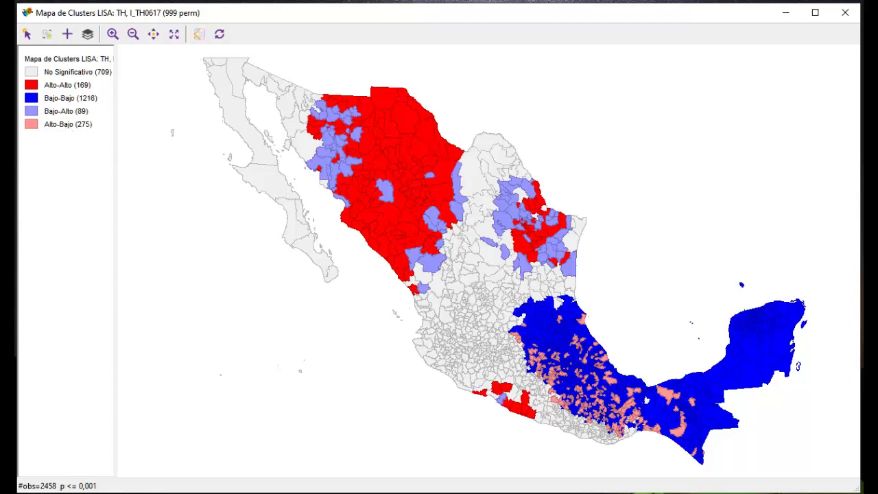
{"action": "key", "text": "alt+Tab"}
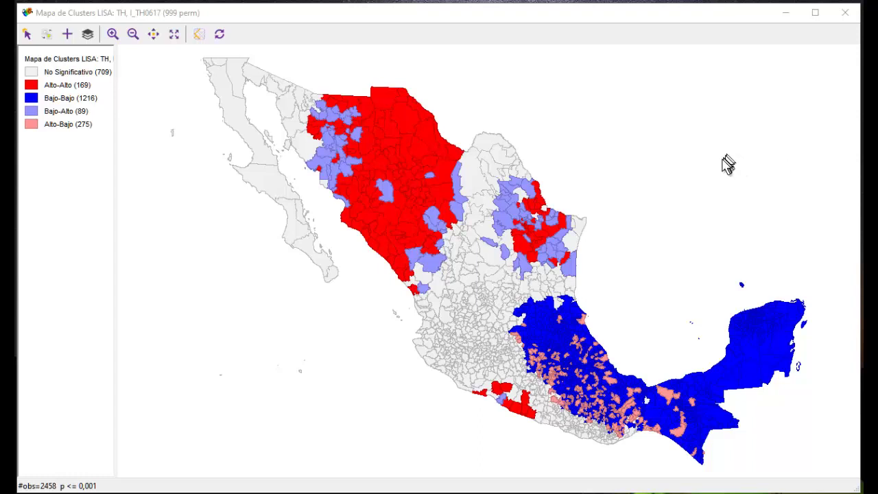
Save the LISA indices, clusters and significance from the cluster map as variables LISA_I, LISA_CL and LISA_P.
{"action": "right_click", "coordinate": [648, 118]}
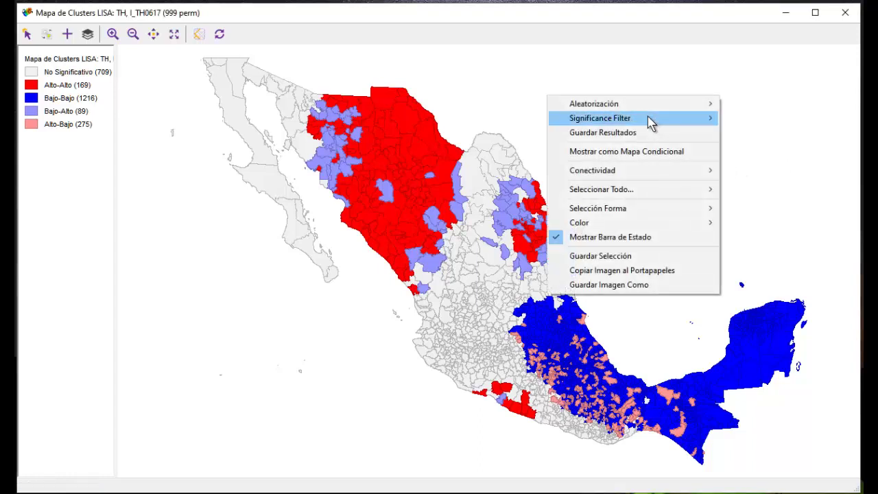
{"action": "mouse_move", "coordinate": [647, 117]}
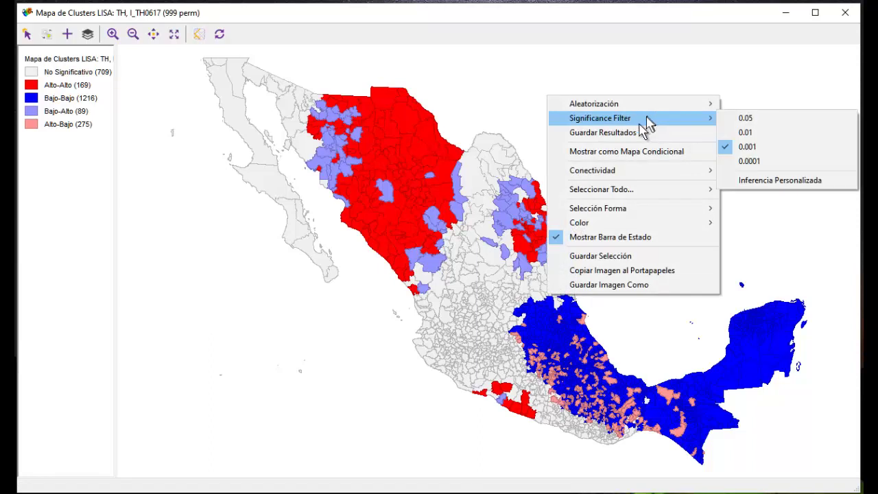
{"action": "left_click", "coordinate": [634, 135]}
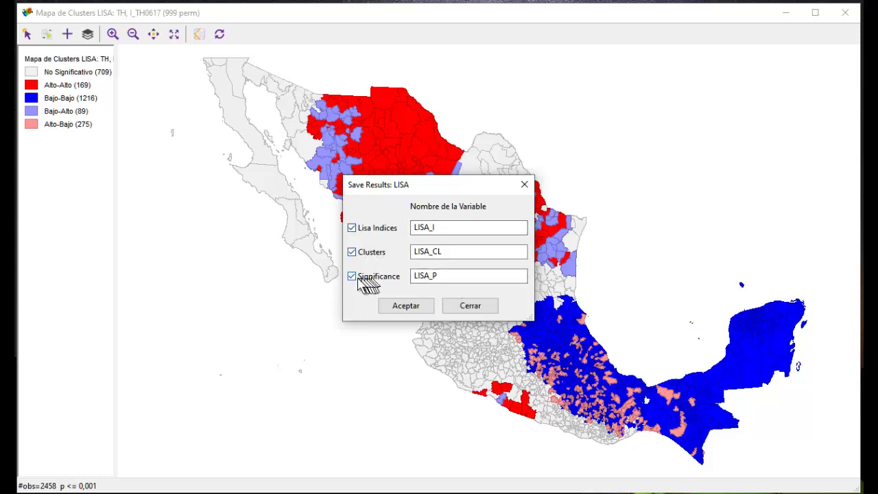
{"action": "left_click", "coordinate": [408, 307]}
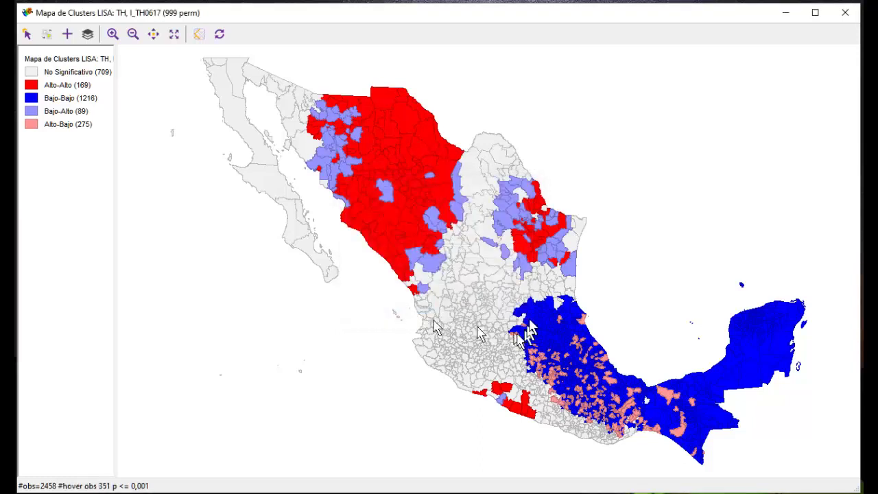
Inspect the saved LISA columns in the attribute table, sorted by LISA_CL in descending order, and return to the cluster map.
{"action": "left_click", "coordinate": [786, 12]}
{"action": "left_click", "coordinate": [141, 74]}
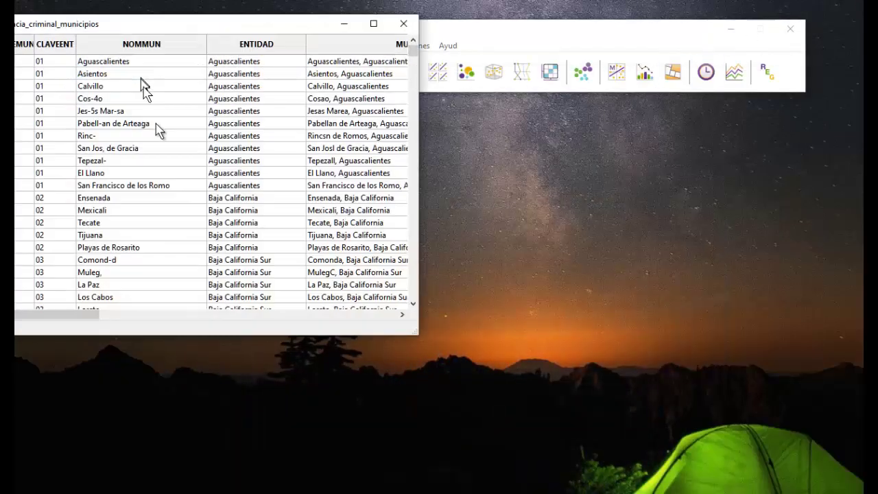
{"action": "left_click_drag", "start_coordinate": [25, 317], "coordinate": [346, 329]}
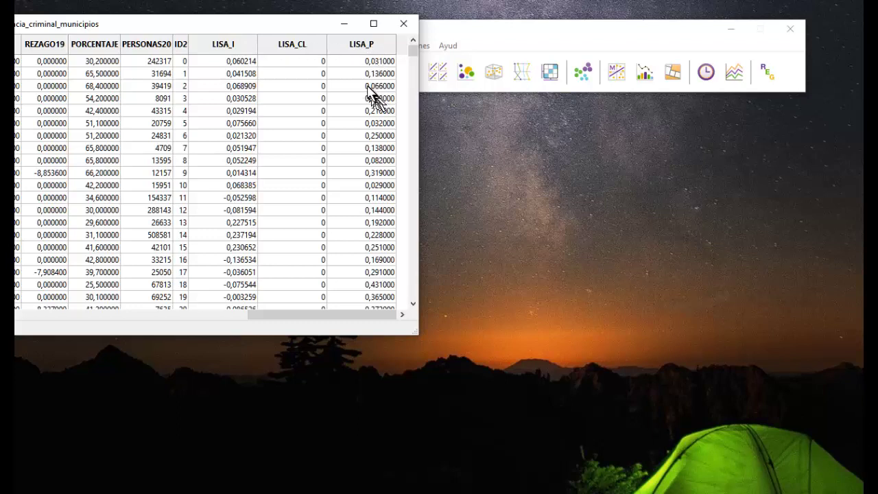
{"action": "left_click", "coordinate": [300, 46]}
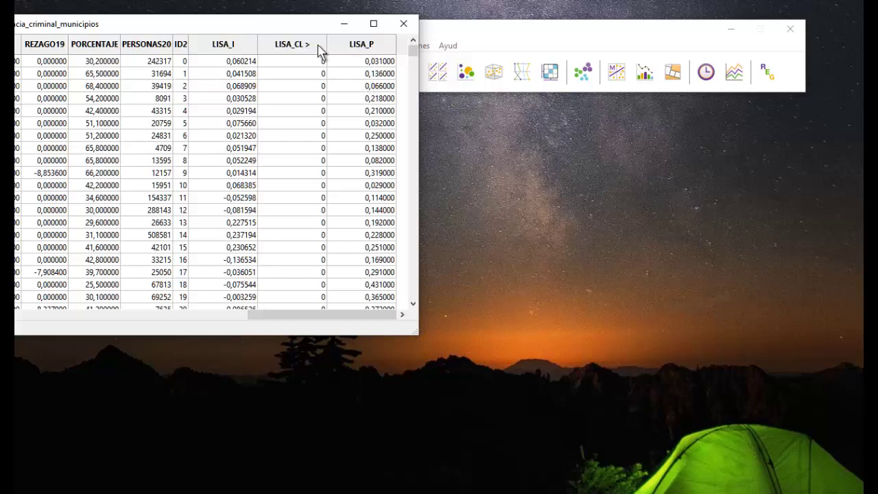
{"action": "left_click", "coordinate": [319, 48]}
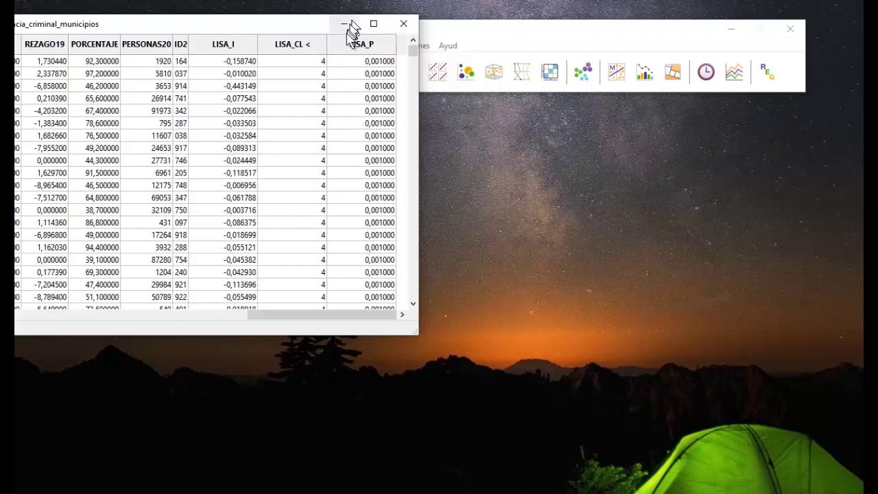
{"action": "left_click", "coordinate": [345, 28]}
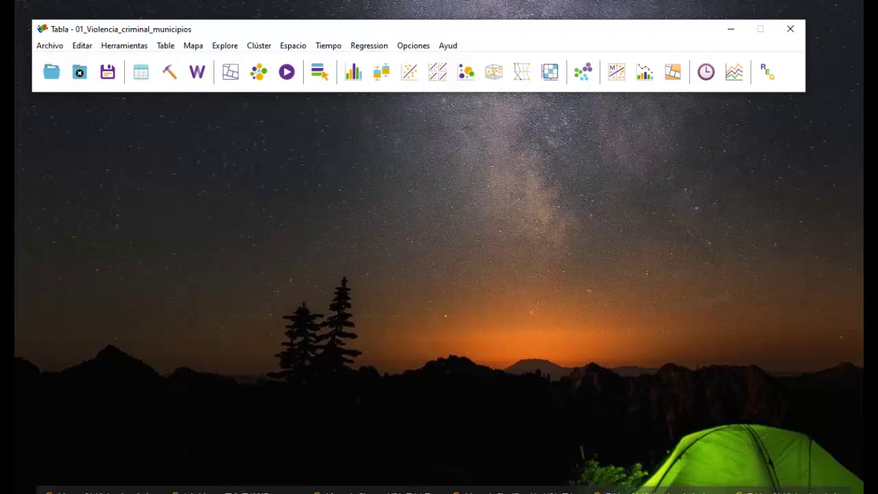
{"action": "left_click", "coordinate": [374, 490]}
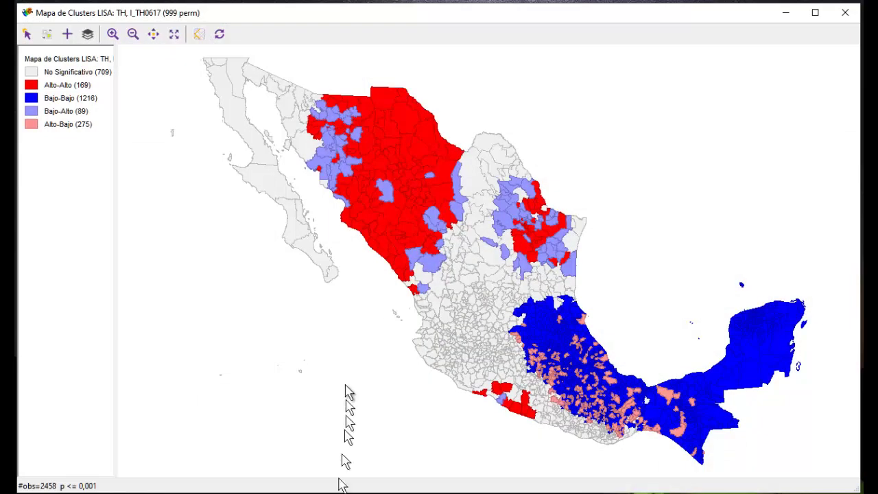